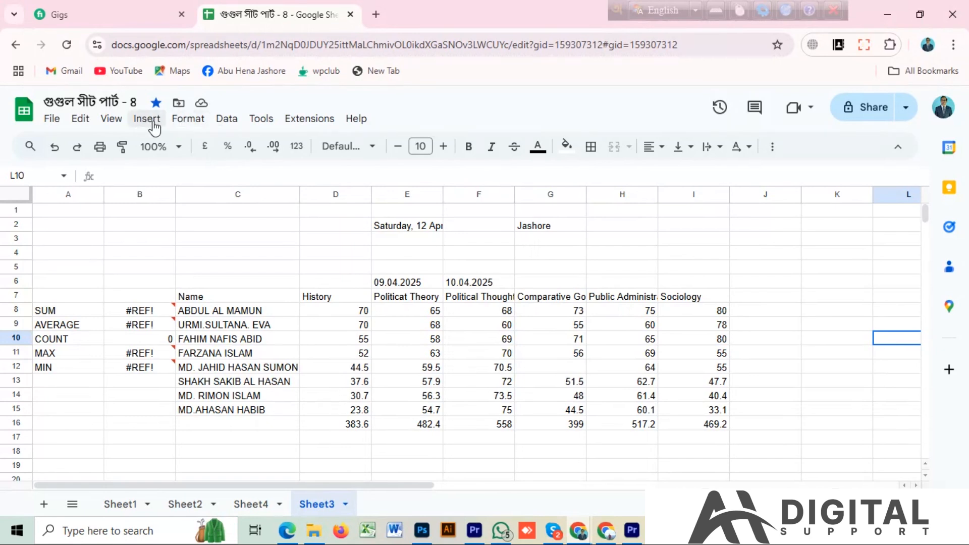
pyautogui.click(144, 126)
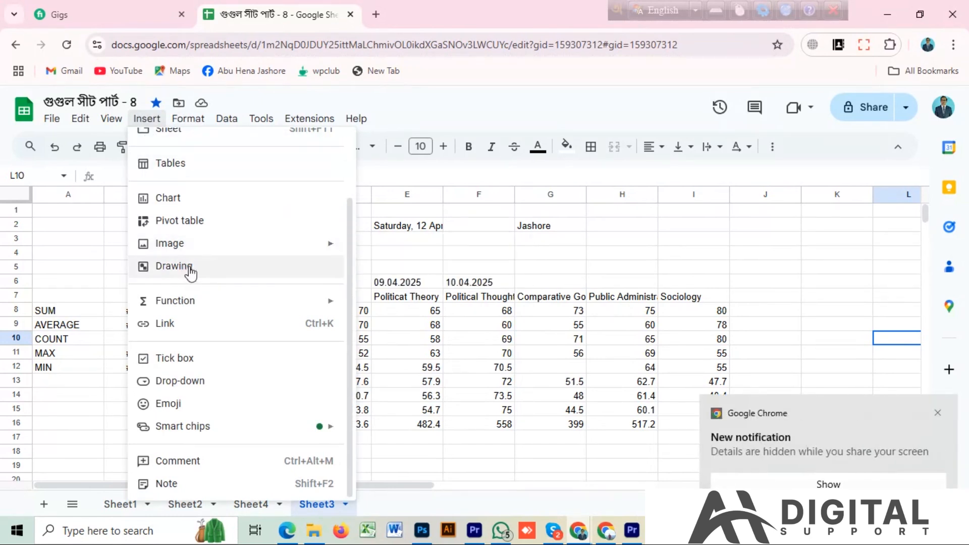
pyautogui.moveTo(197, 303)
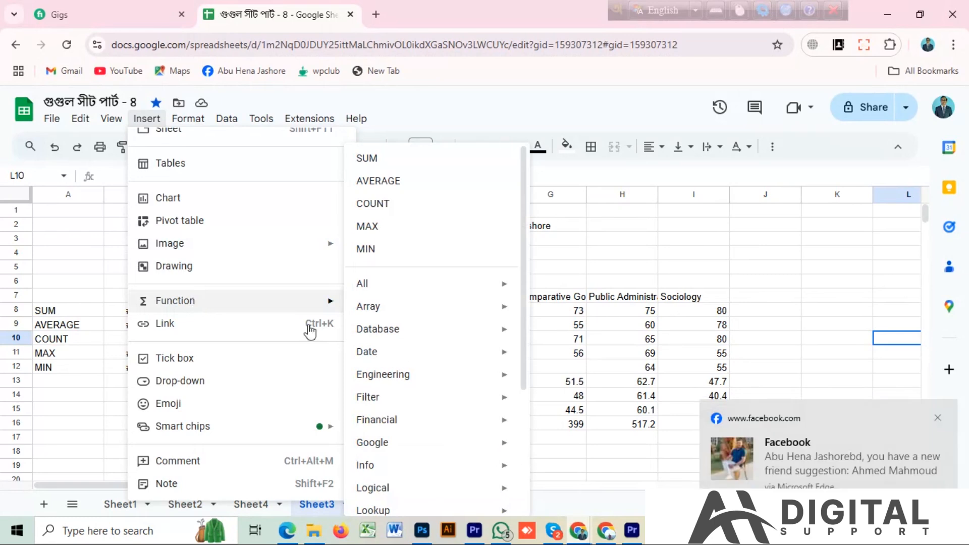
pyautogui.click(944, 422)
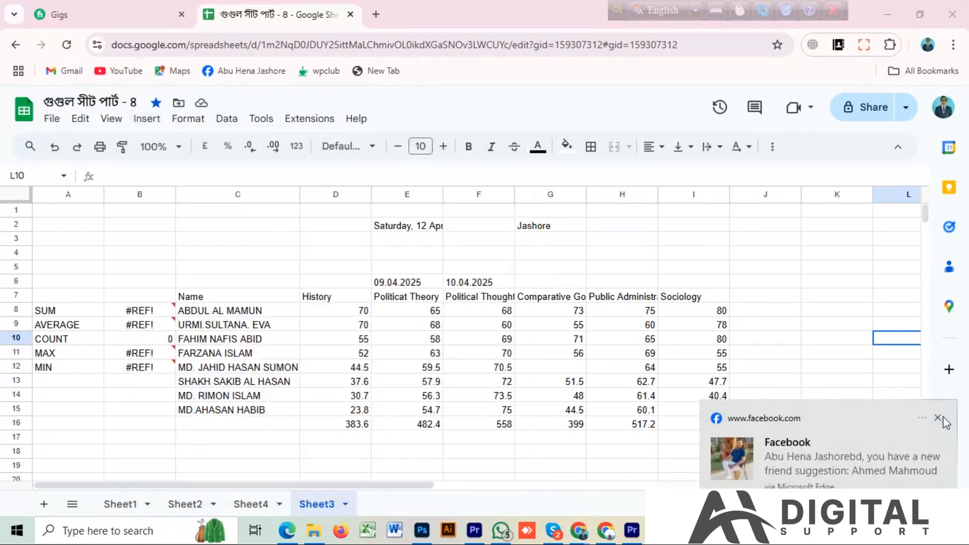
pyautogui.click(154, 125)
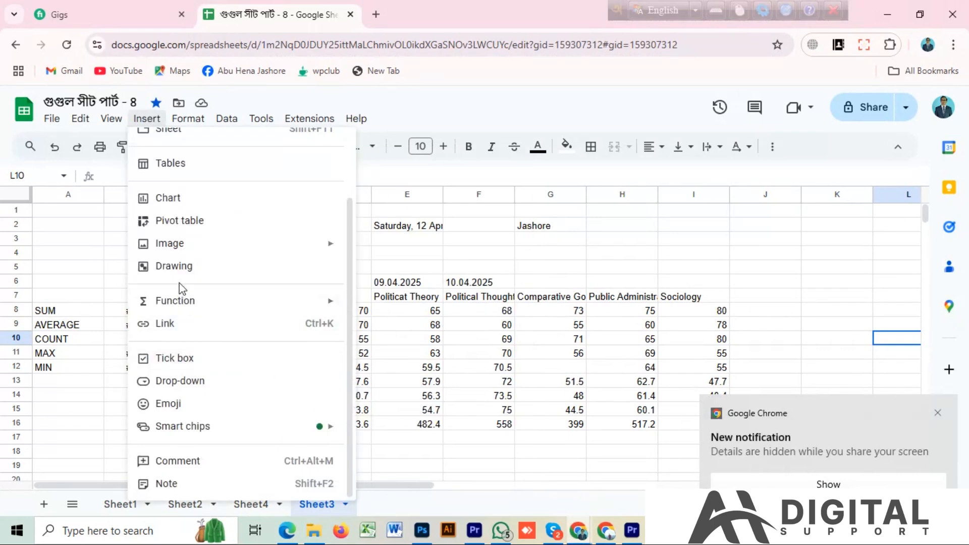
pyautogui.moveTo(185, 301)
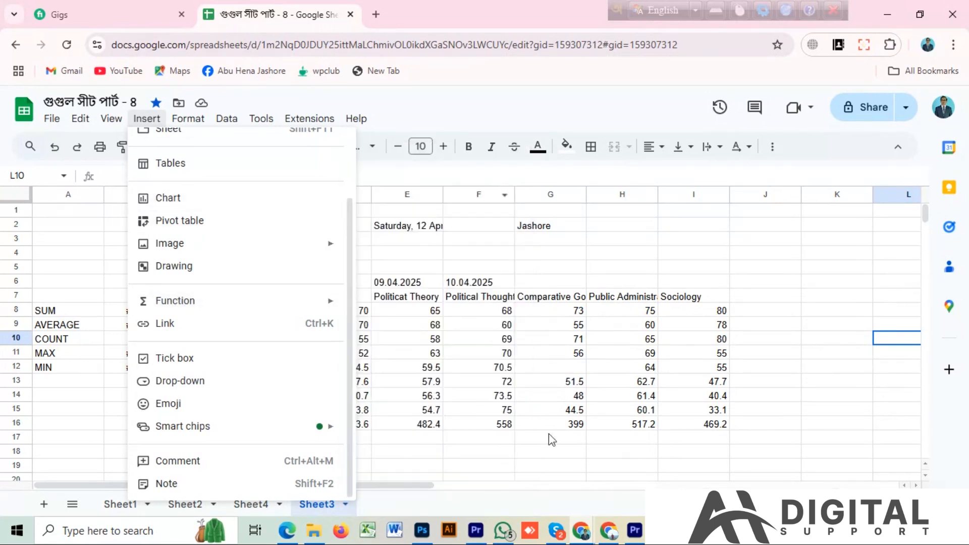
pyautogui.click(454, 451)
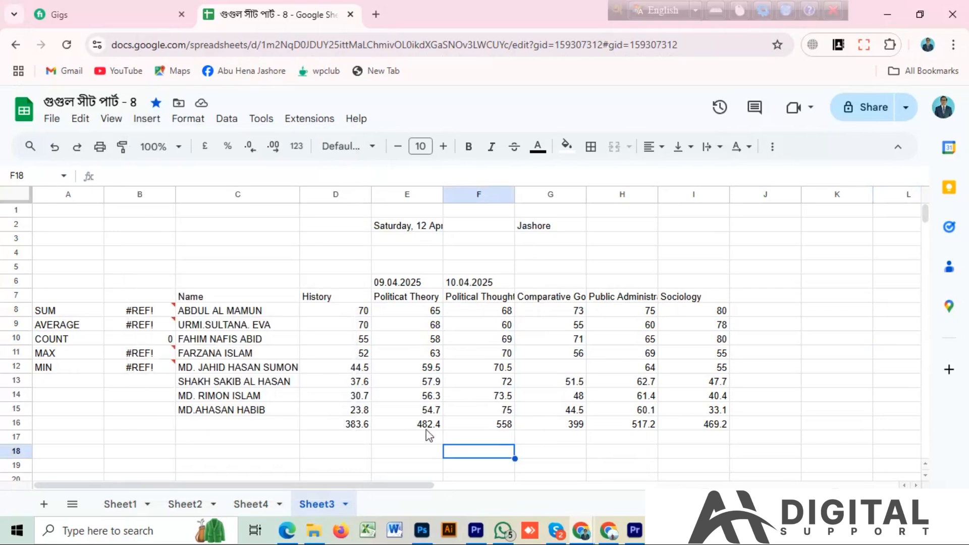
# Examine the SUM formula in B8, the marks in E8:E15 and the column total formula in E16.
pyautogui.click(145, 314)
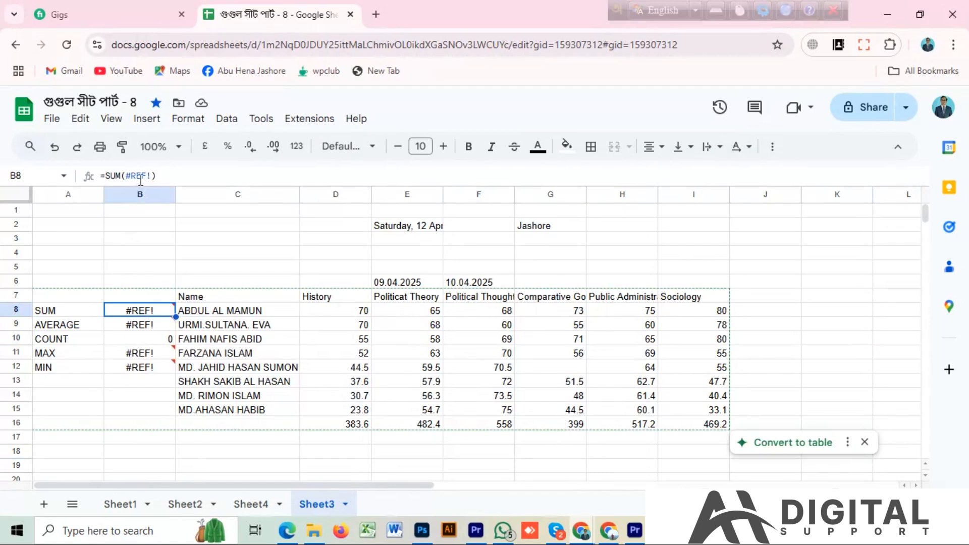
pyautogui.scroll(-2, 450, 451)
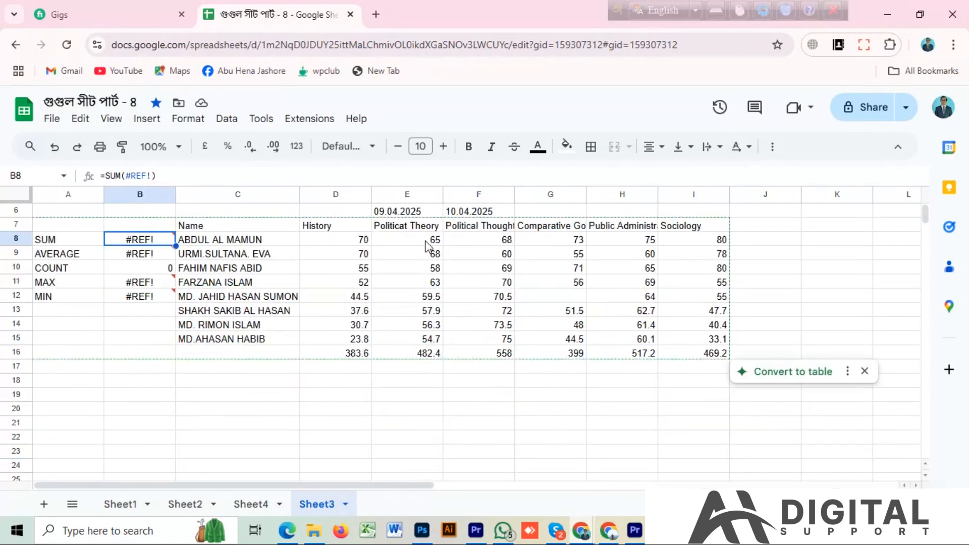
pyautogui.moveTo(429, 241); pyautogui.dragTo(433, 310)
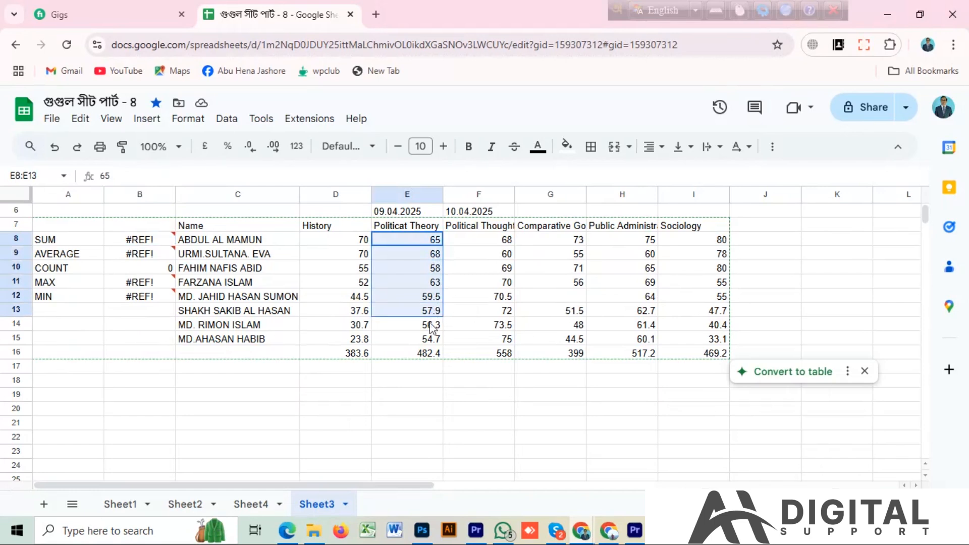
pyautogui.moveTo(432, 344); pyautogui.dragTo(433, 346)
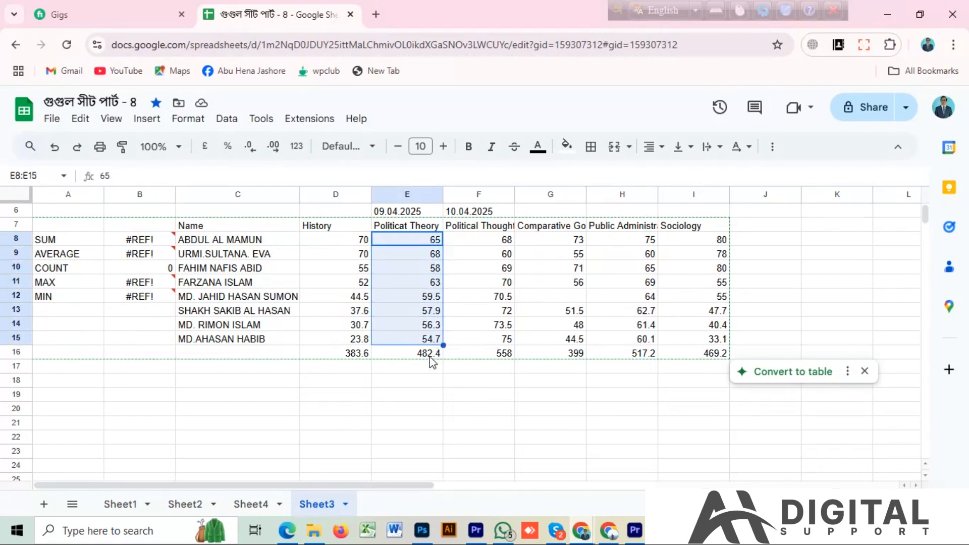
pyautogui.click(430, 354)
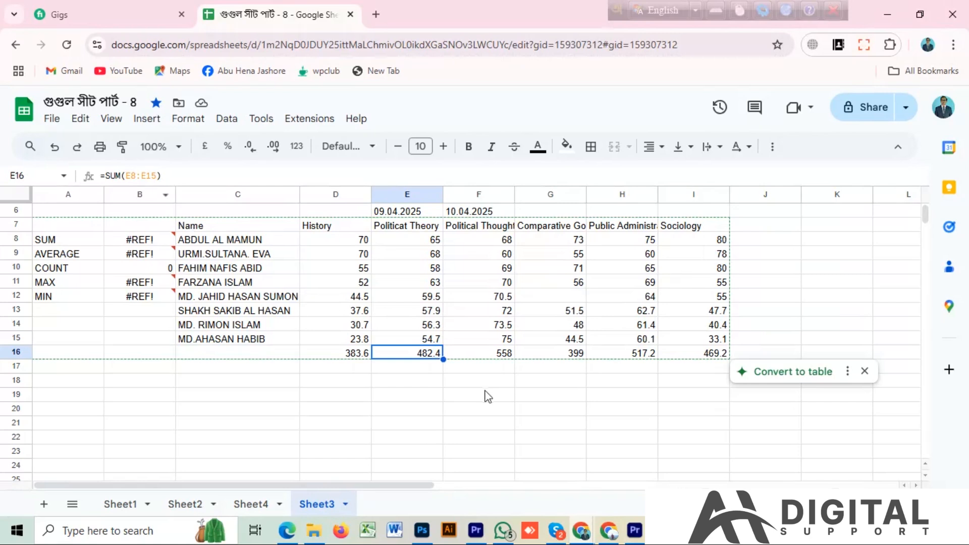
# Add a SUM of the subject totals D16:I16 in cell J16.
pyautogui.click(753, 355)
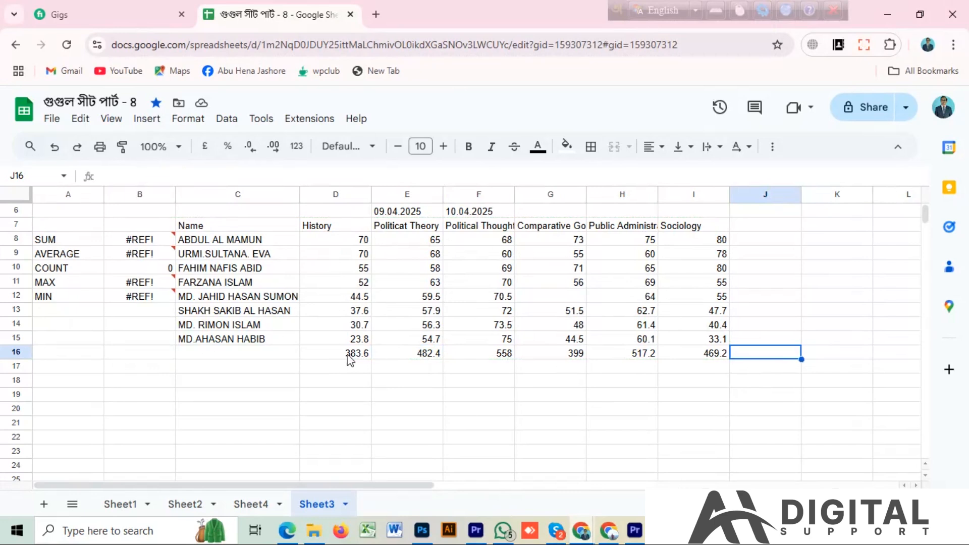
pyautogui.moveTo(348, 355); pyautogui.dragTo(727, 351)
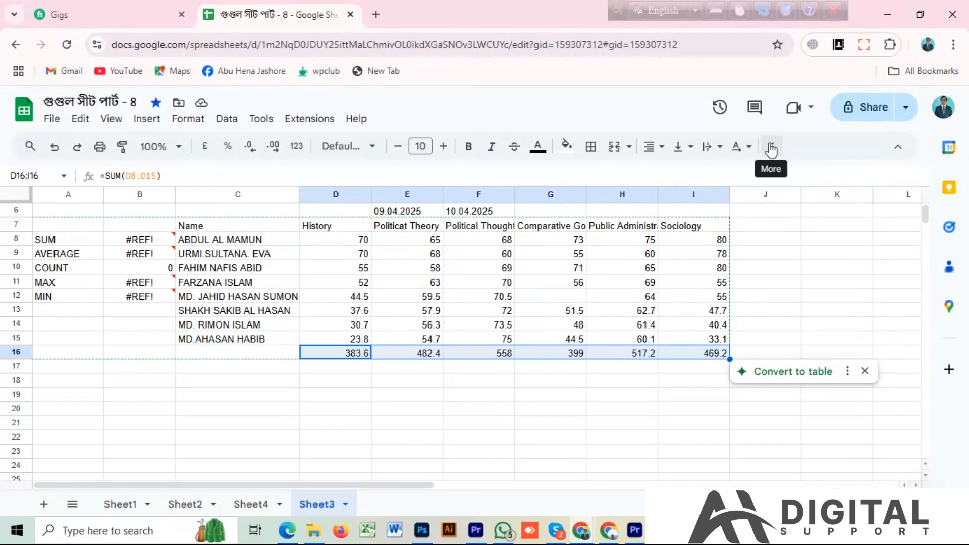
pyautogui.click(770, 148)
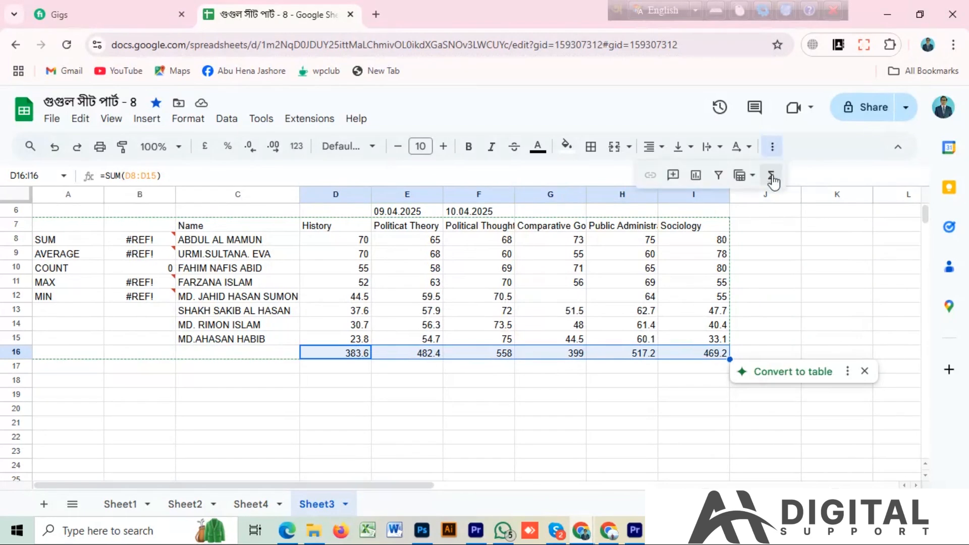
pyautogui.click(773, 177)
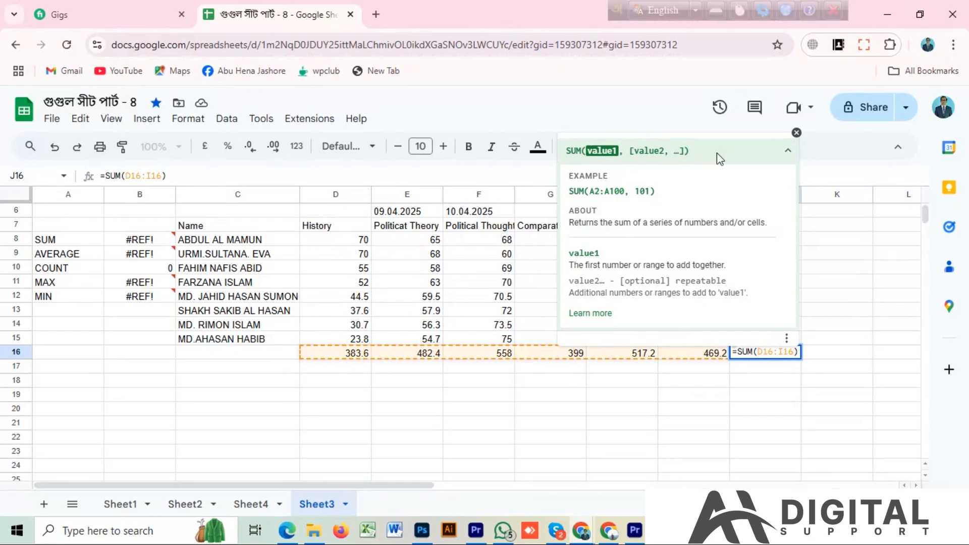
pyautogui.moveTo(778, 153); pyautogui.dragTo(812, 215)
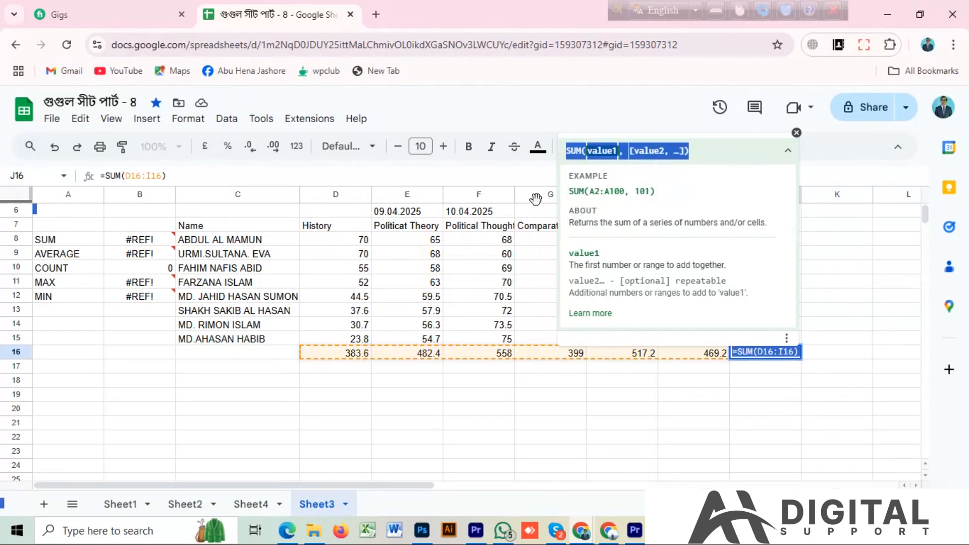
pyautogui.click(550, 194)
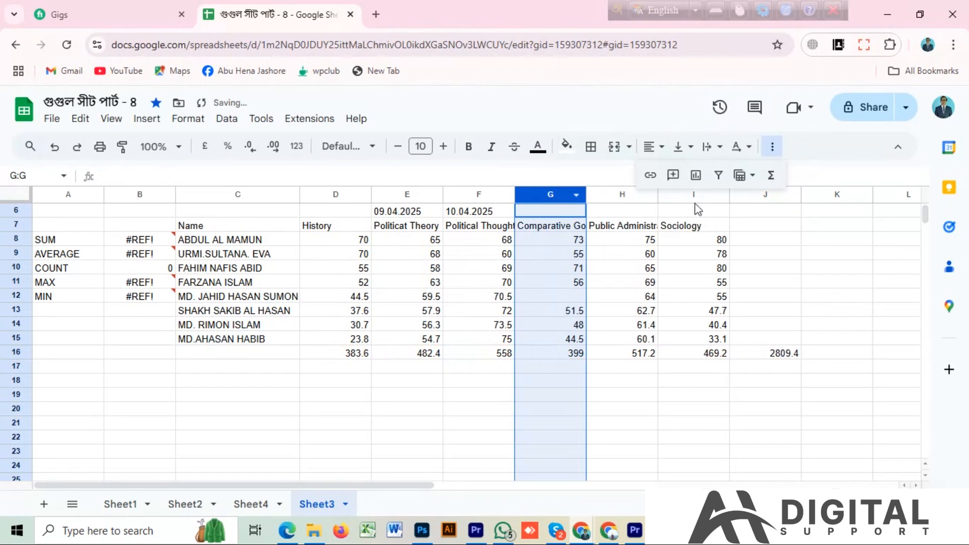
# Change the function in J16 to AVERAGE over D16:I16 and check it against the subject totals.
pyautogui.click(780, 356)
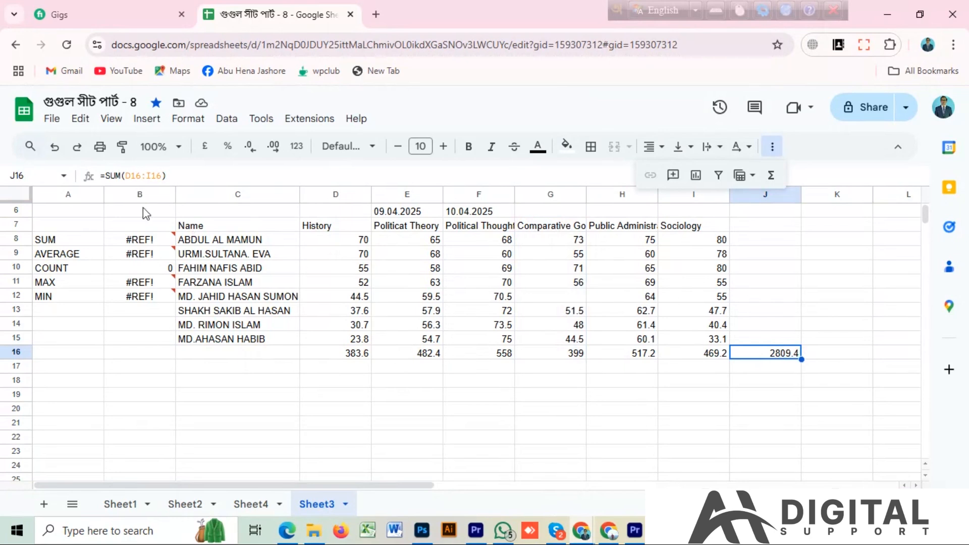
pyautogui.click(120, 177)
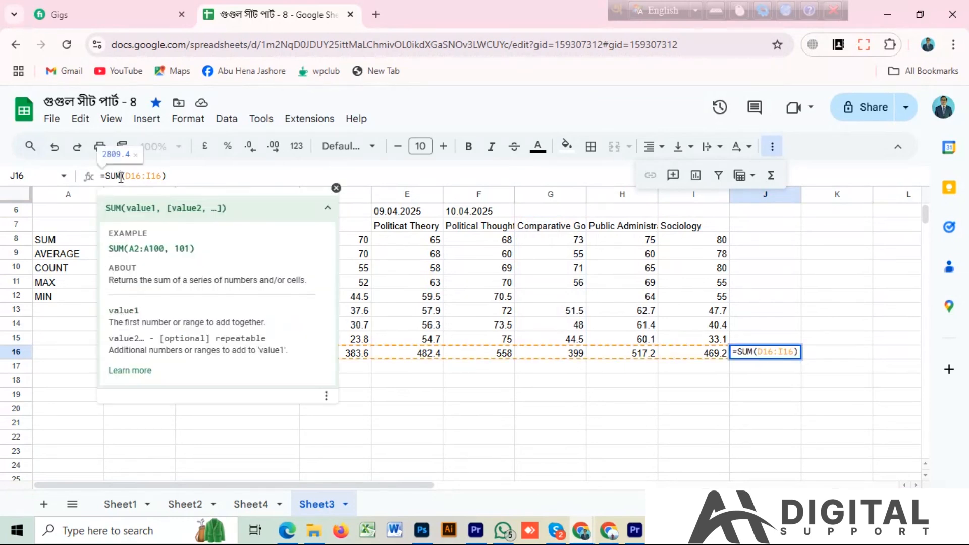
pyautogui.press('BackSpace')
pyautogui.press('BackSpace')
pyautogui.press('BackSpace')
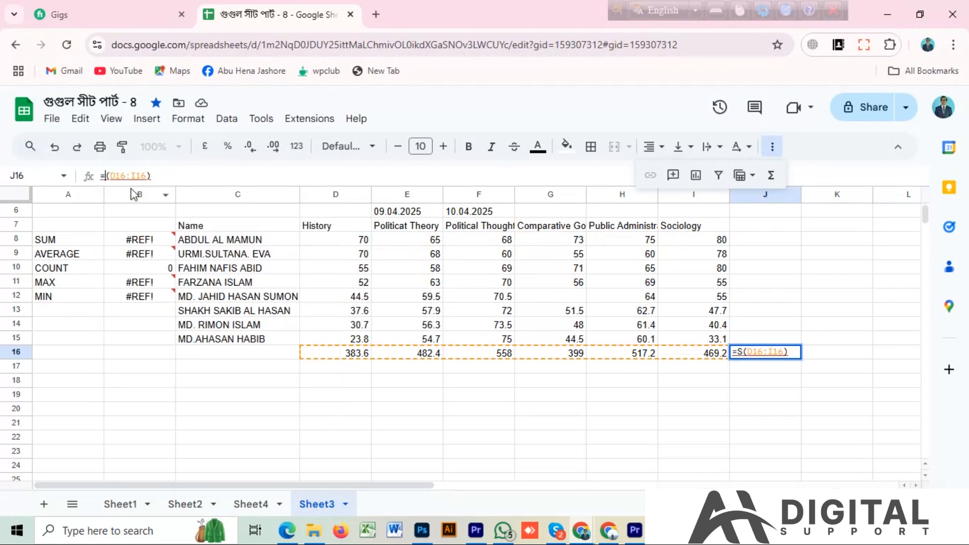
pyautogui.write('A')
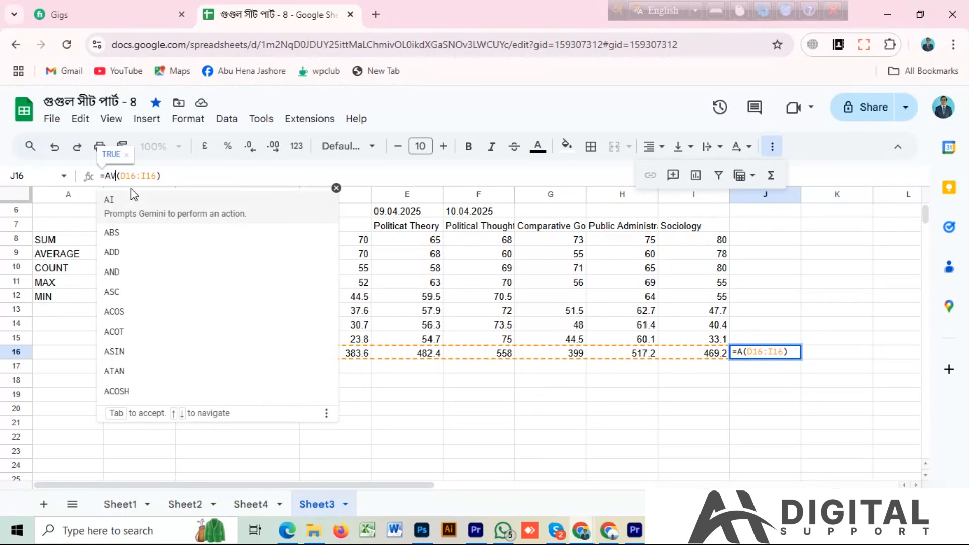
pyautogui.write('V')
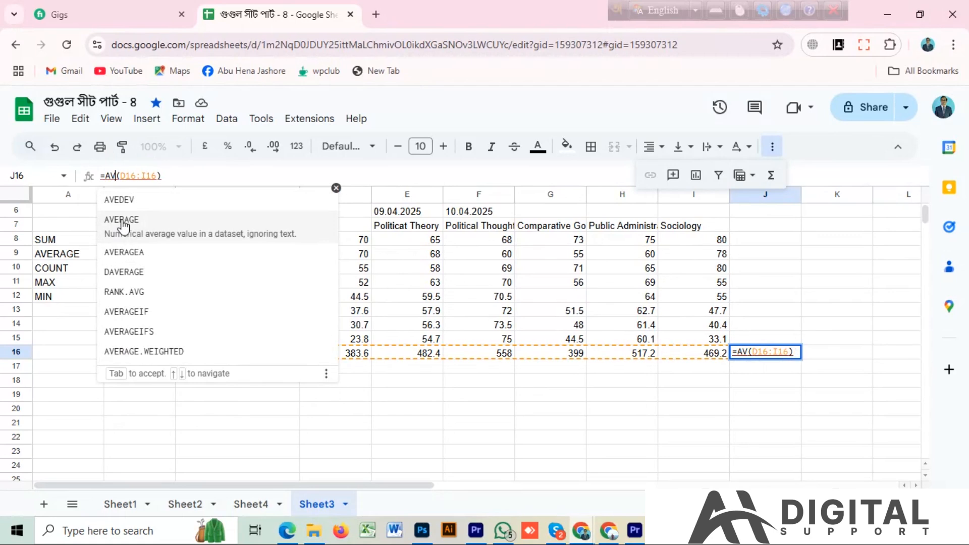
pyautogui.click(121, 220)
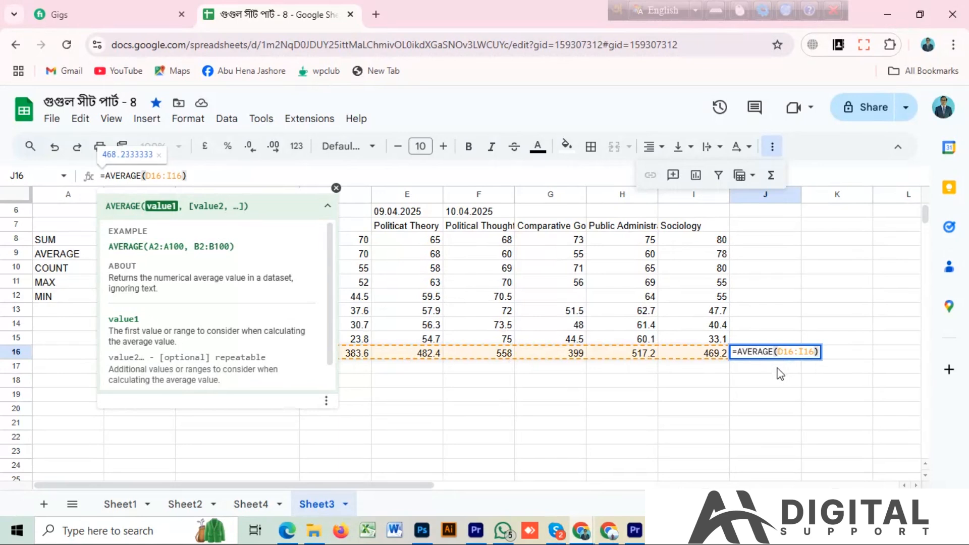
pyautogui.click(770, 383)
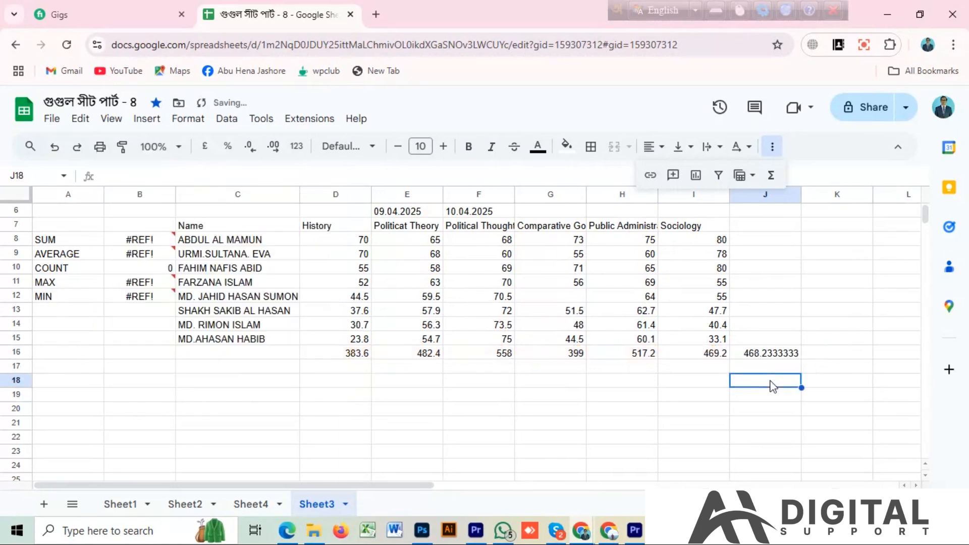
pyautogui.click(763, 355)
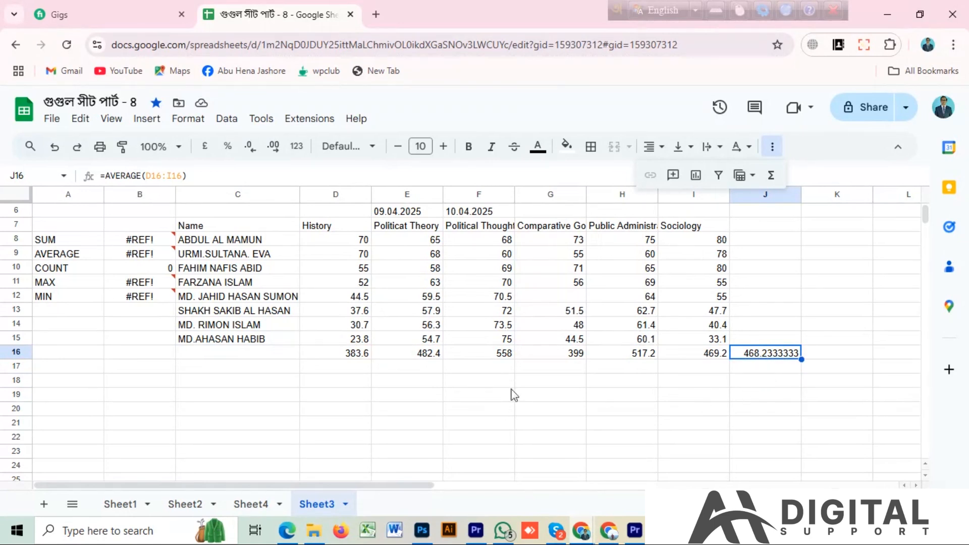
pyautogui.click(344, 356)
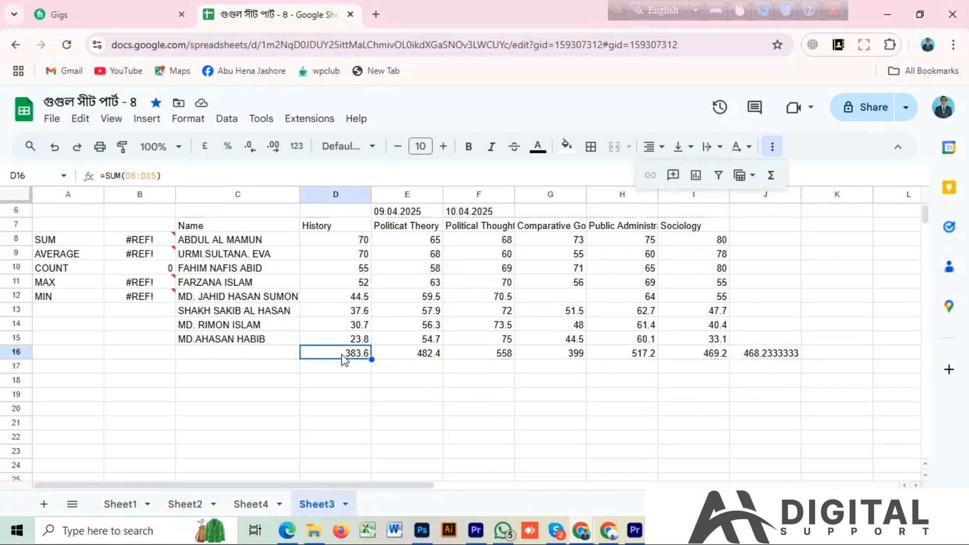
pyautogui.click(719, 355)
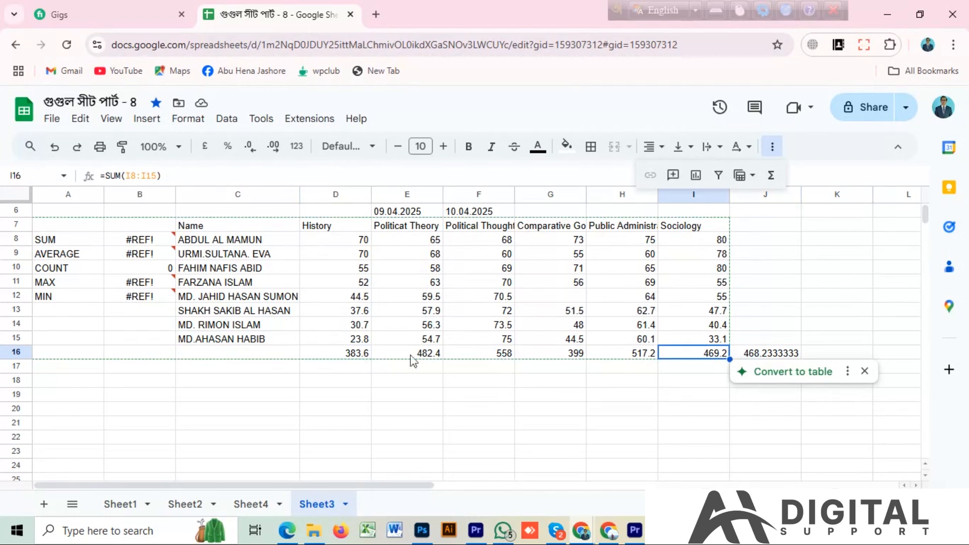
# Change the function in J16 to COUNT over D16:I16.
pyautogui.click(760, 355)
pyautogui.press('Escape')
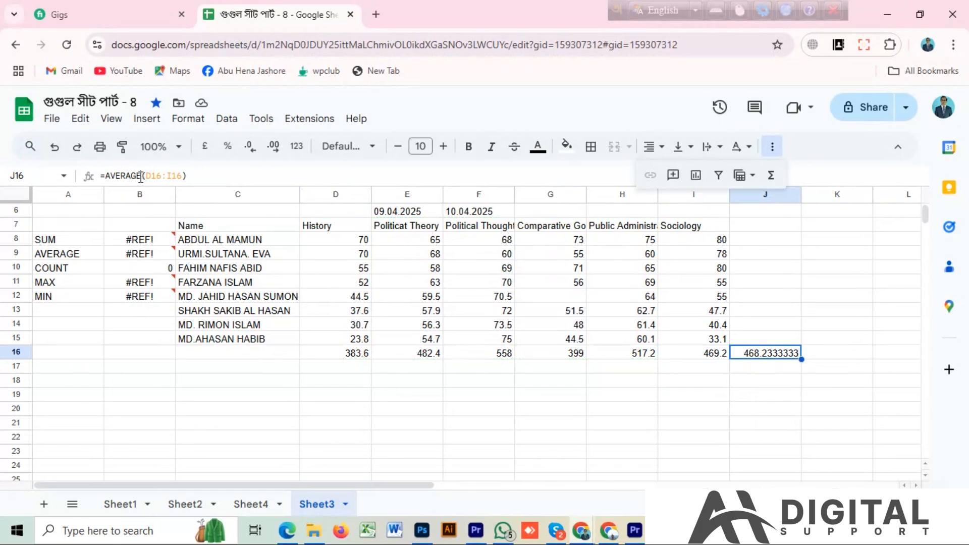
pyautogui.moveTo(141, 177); pyautogui.dragTo(106, 179)
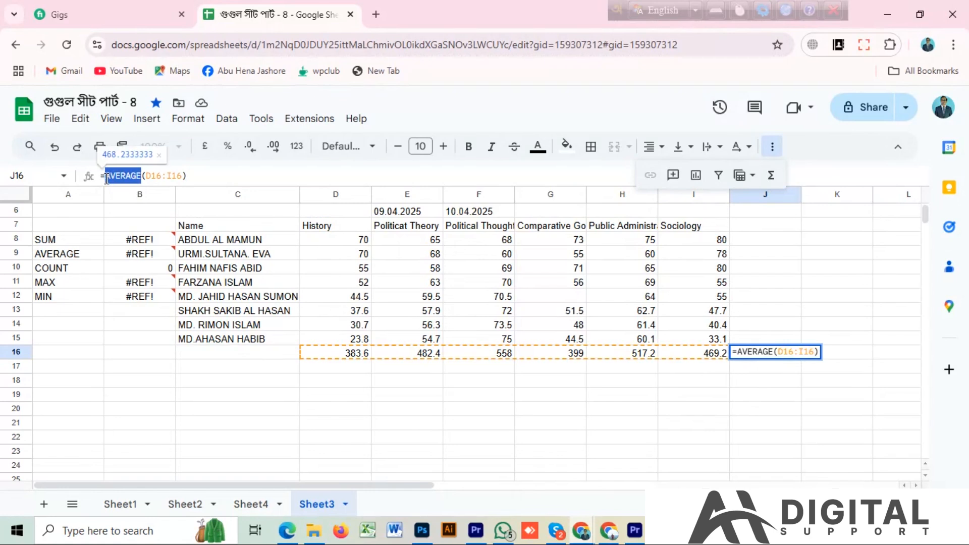
pyautogui.press('BackSpace')
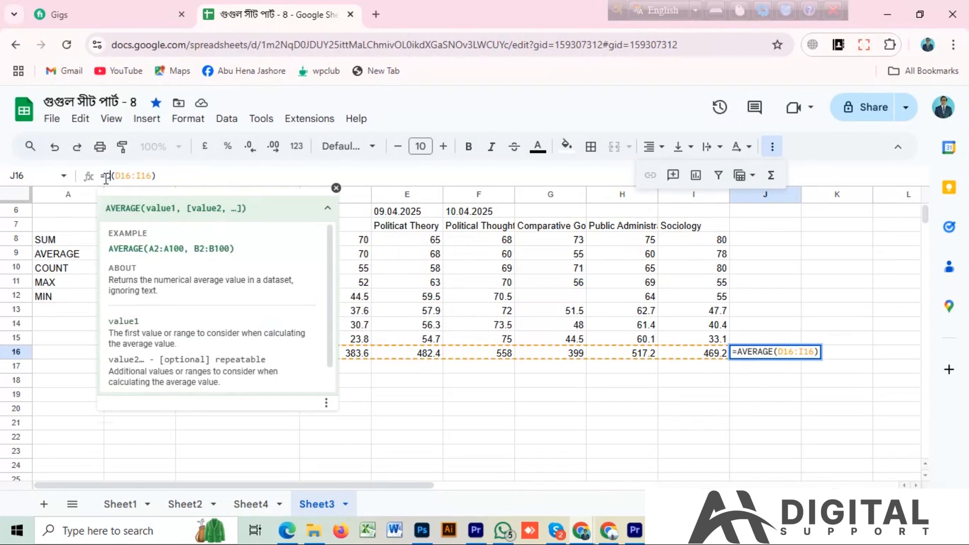
pyautogui.write('CO')
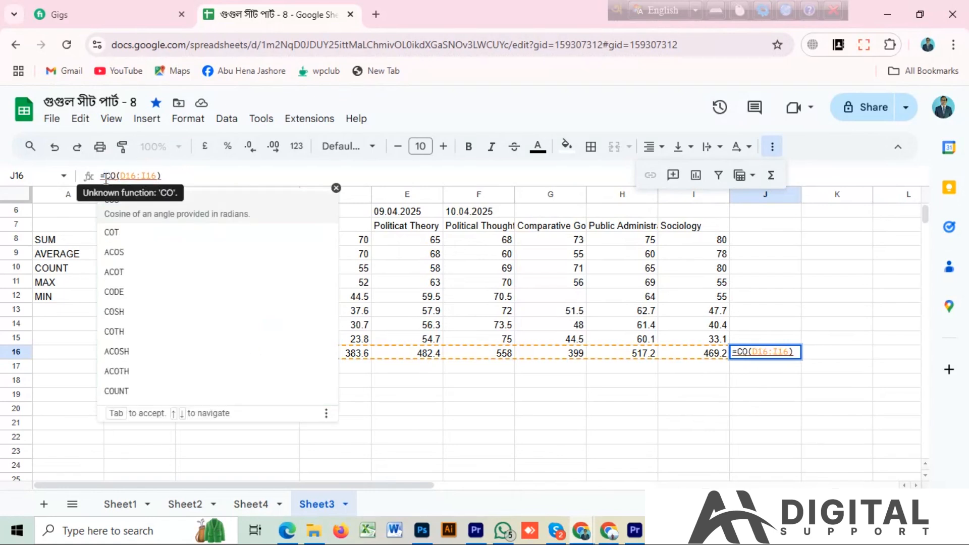
pyautogui.write('U')
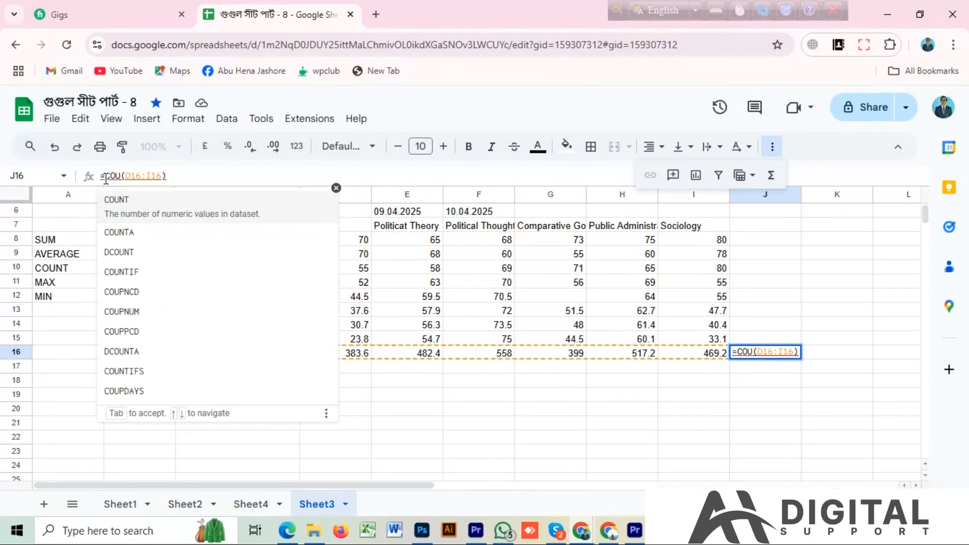
pyautogui.write('N')
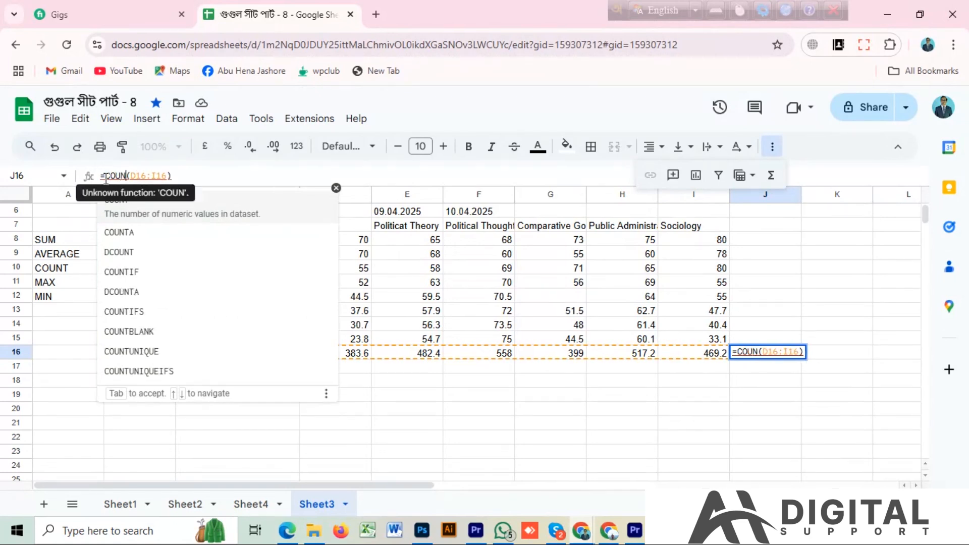
pyautogui.click(119, 206)
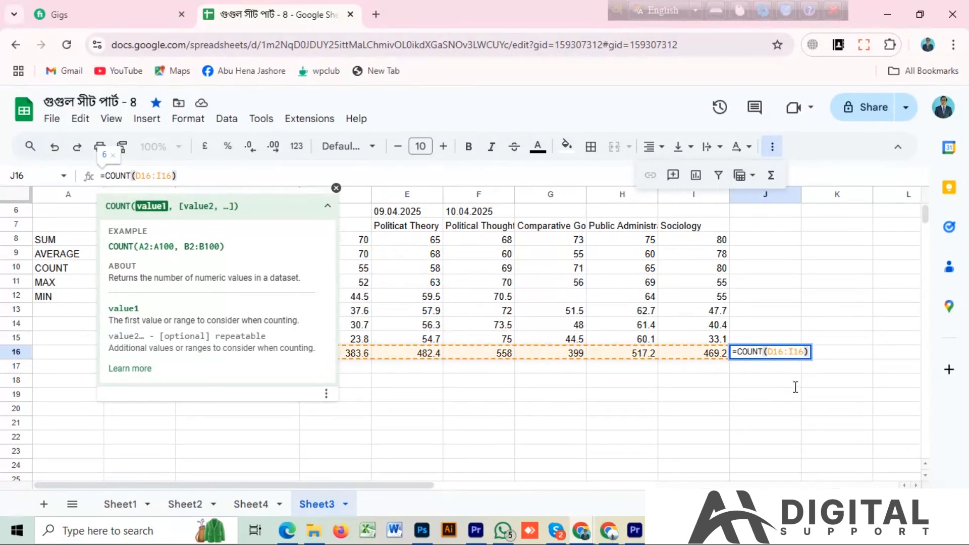
pyautogui.press('Return')
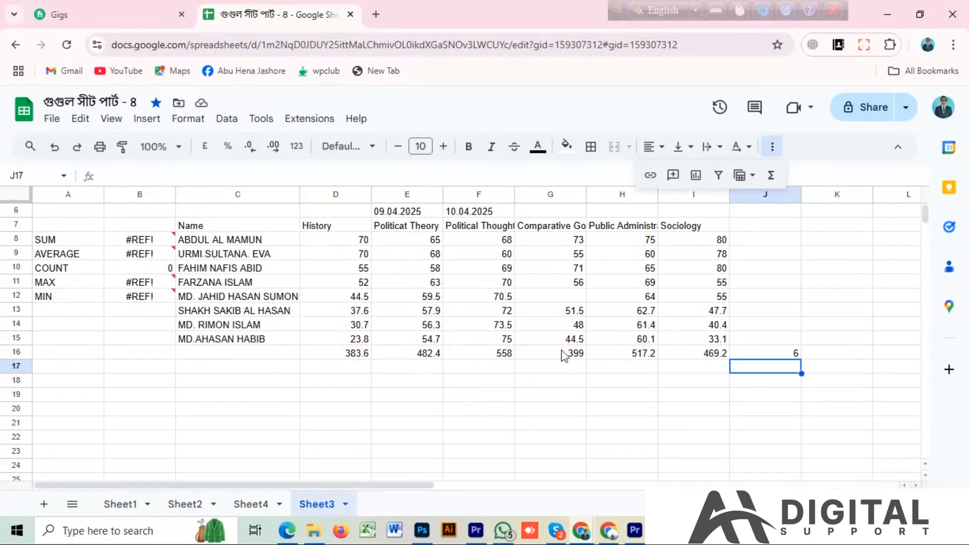
# Change the function in J16 to MAX over D16:I16 and check it against the Political Thought total in F16.
pyautogui.click(788, 354)
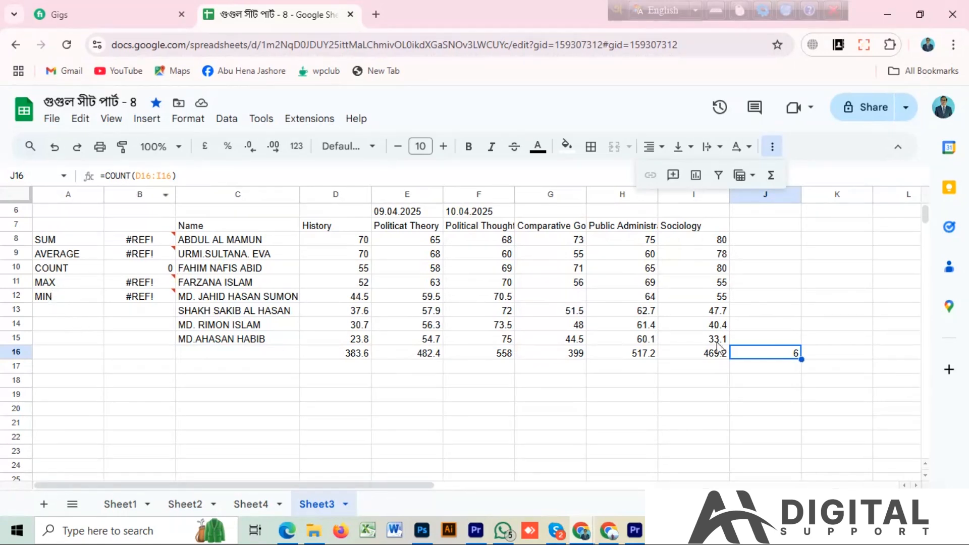
pyautogui.click(133, 175)
pyautogui.press('BackSpace')
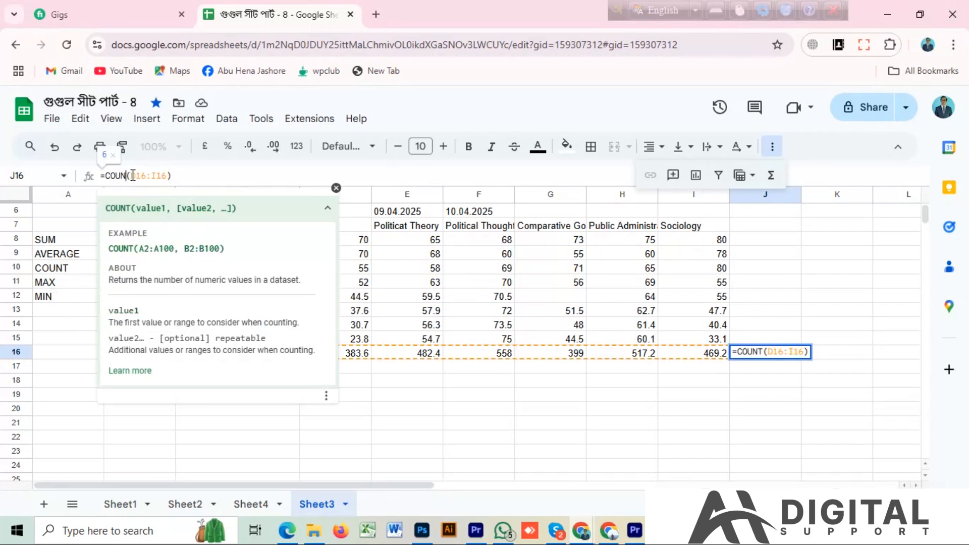
pyautogui.press('BackSpace')
pyautogui.press('BackSpace')
pyautogui.press('BackSpace')
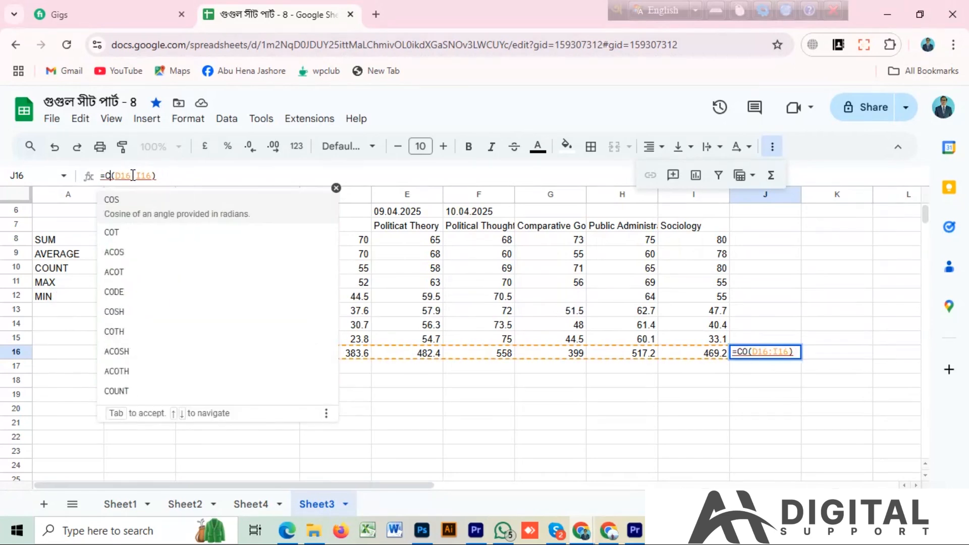
pyautogui.press('BackSpace')
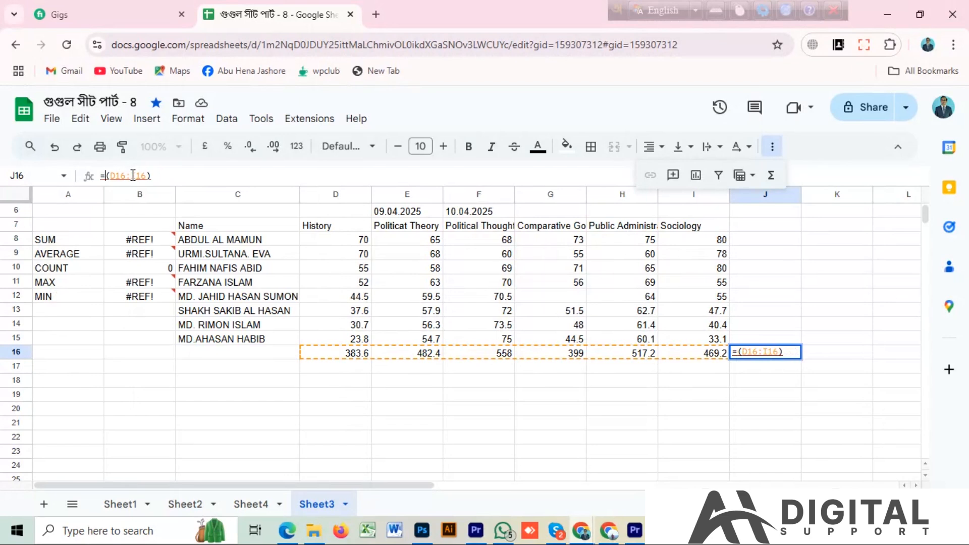
pyautogui.write('MA')
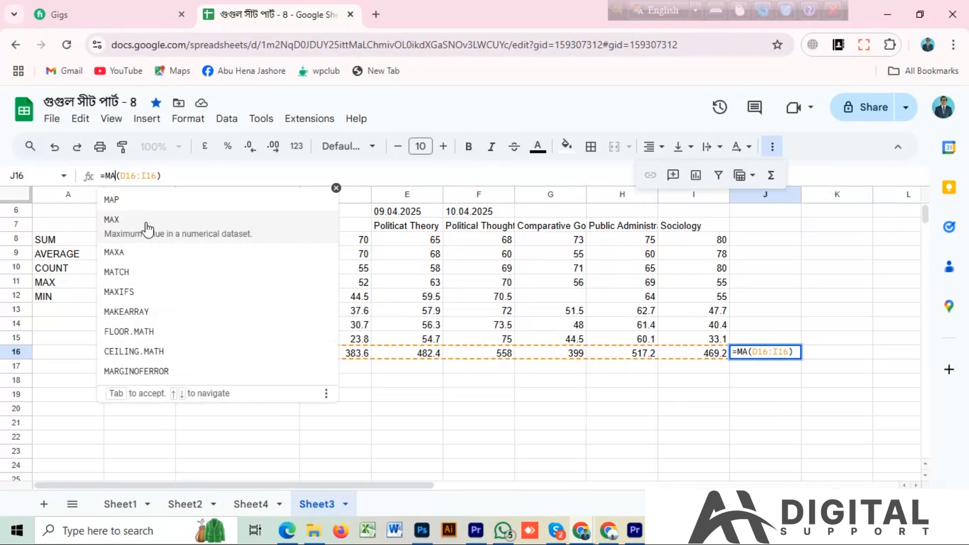
pyautogui.write('X')
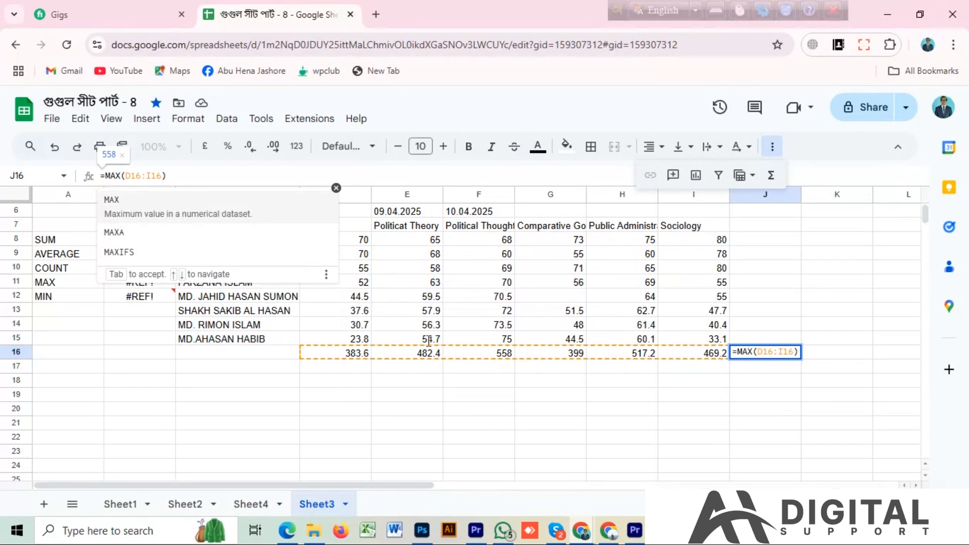
pyautogui.press('Right')
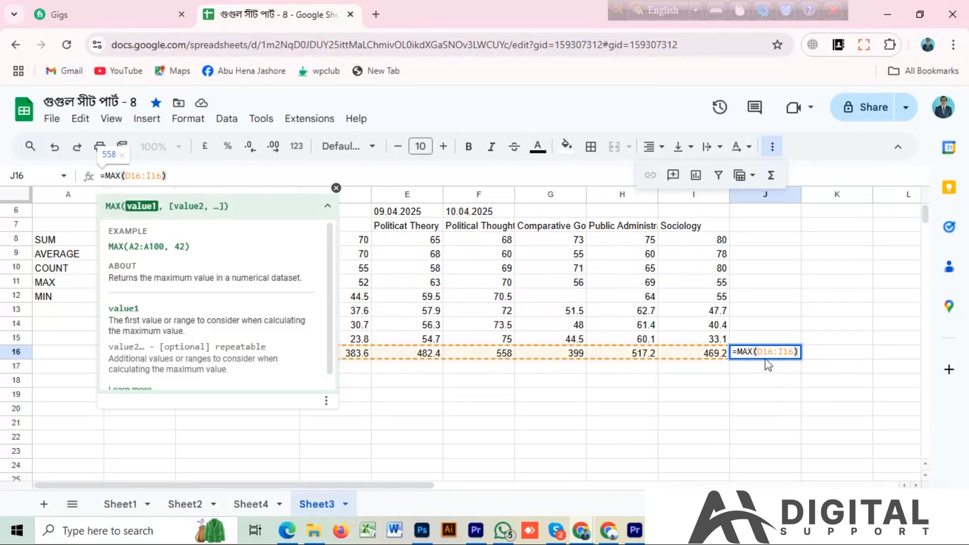
pyautogui.press('Return')
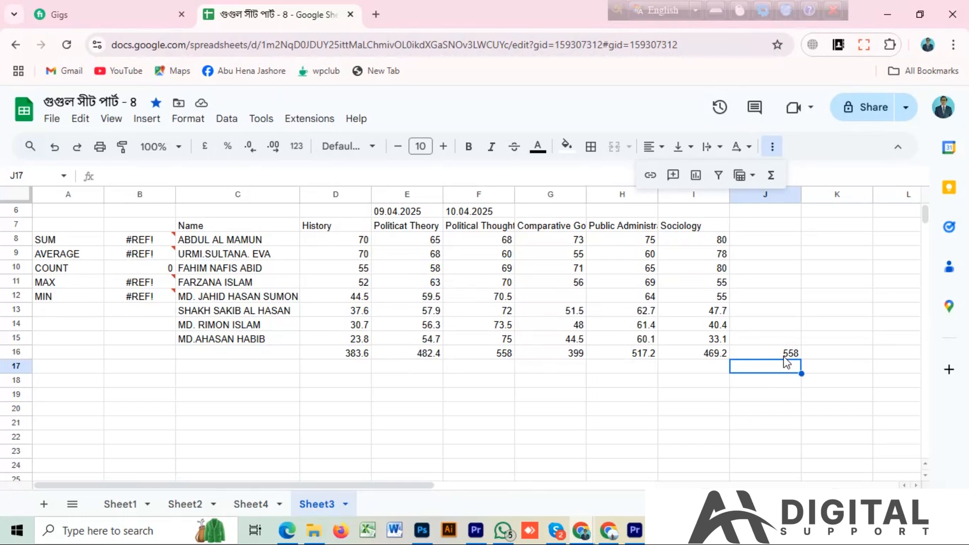
pyautogui.press('Up')
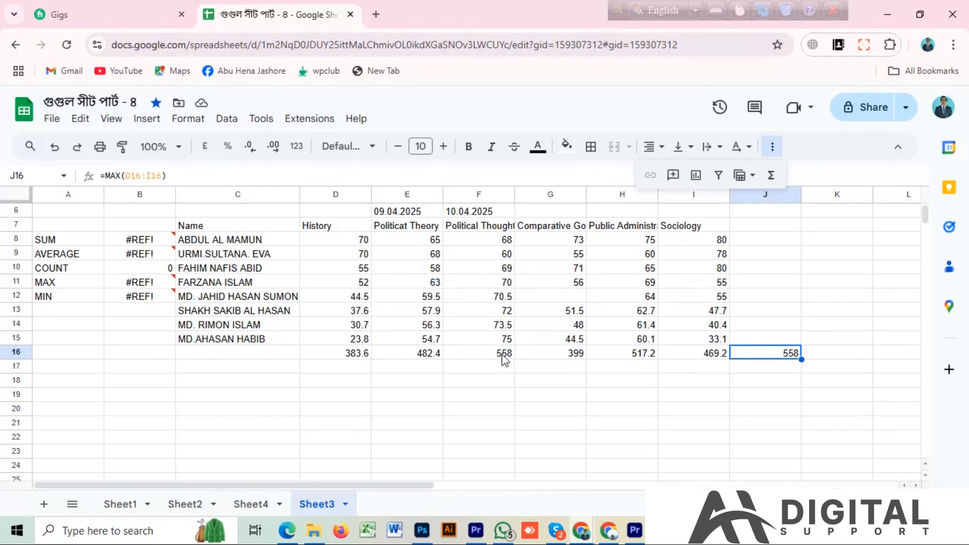
pyautogui.click(503, 355)
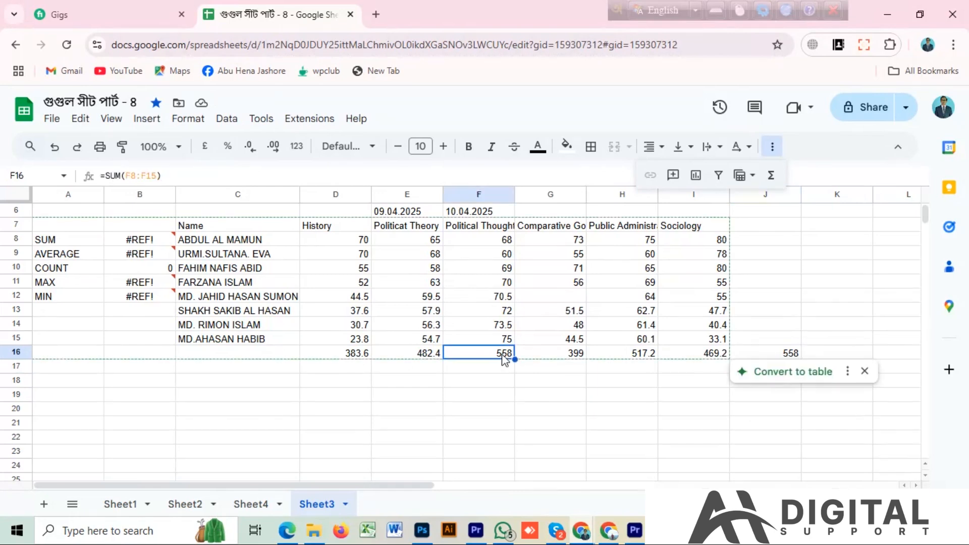
# Change the function in J16 to MIN over D16:I16.
pyautogui.click(778, 353)
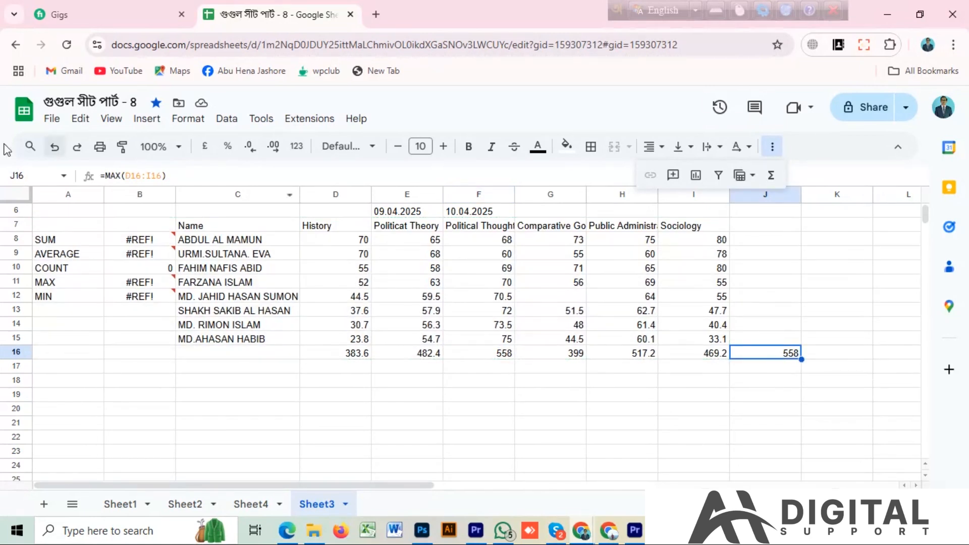
pyautogui.click(122, 176)
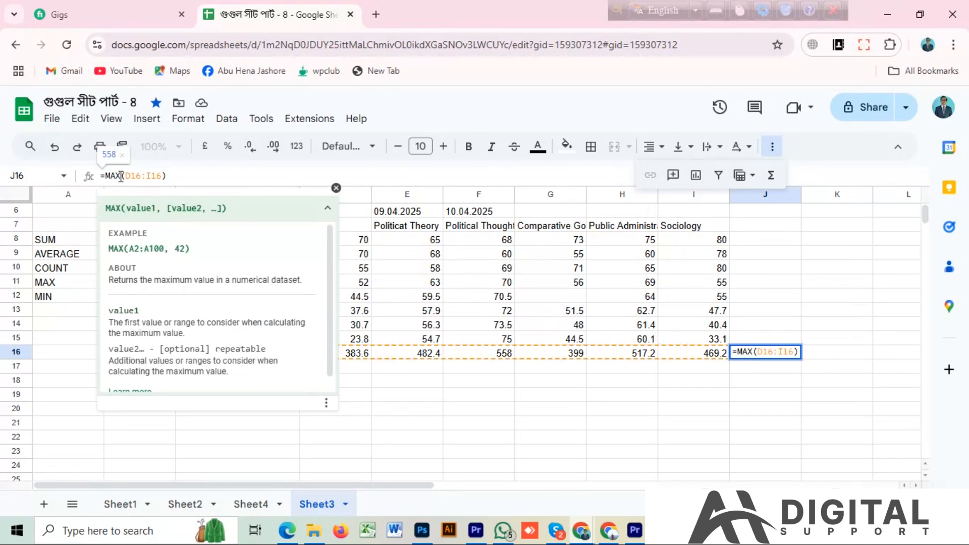
pyautogui.press('BackSpace')
pyautogui.press('BackSpace')
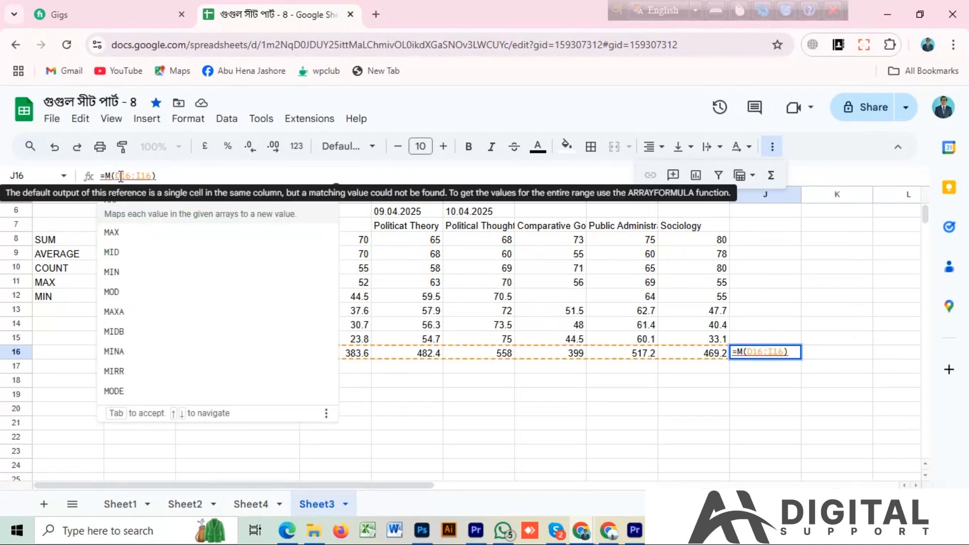
pyautogui.write('IN')
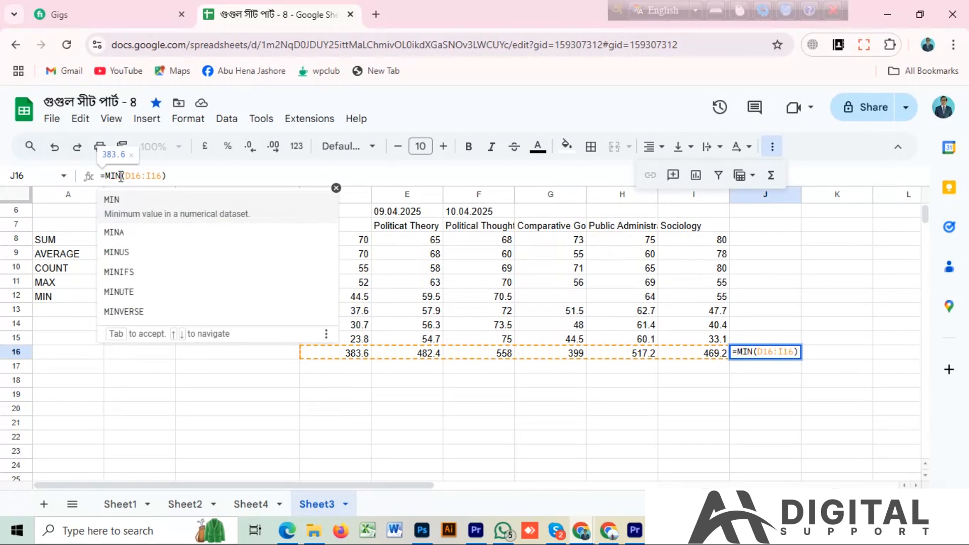
pyautogui.click(113, 201)
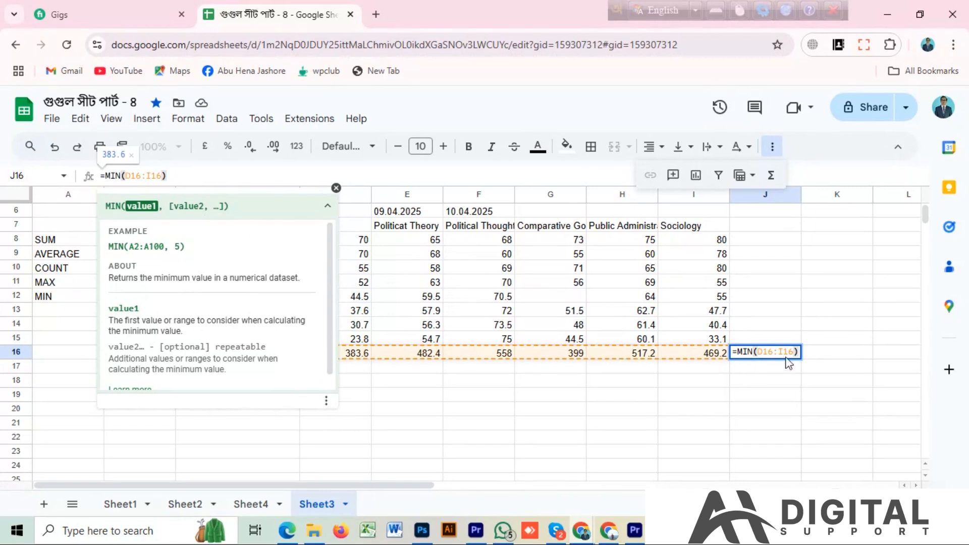
pyautogui.press('Return')
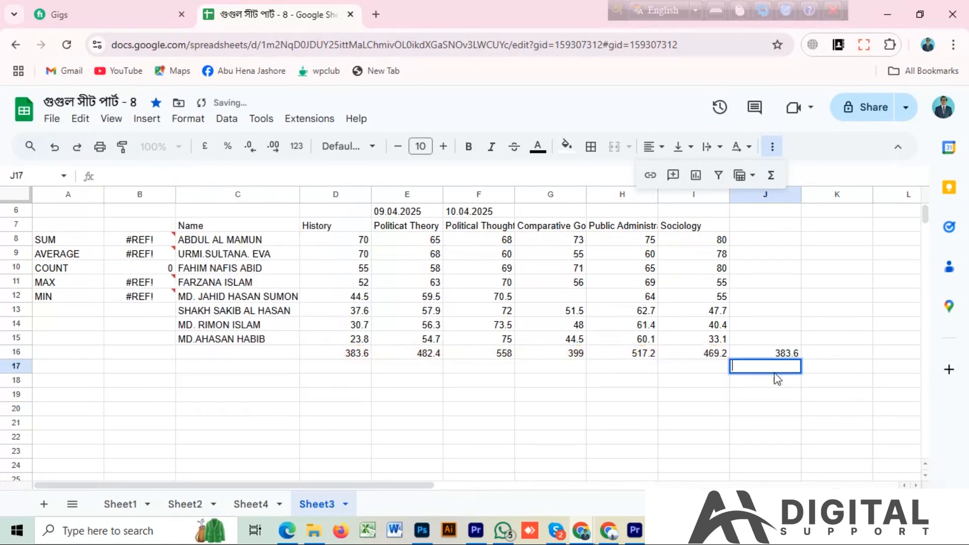
# Replace the formula in J16 with a tick box, and toggle it on and back off.
pyautogui.click(789, 357)
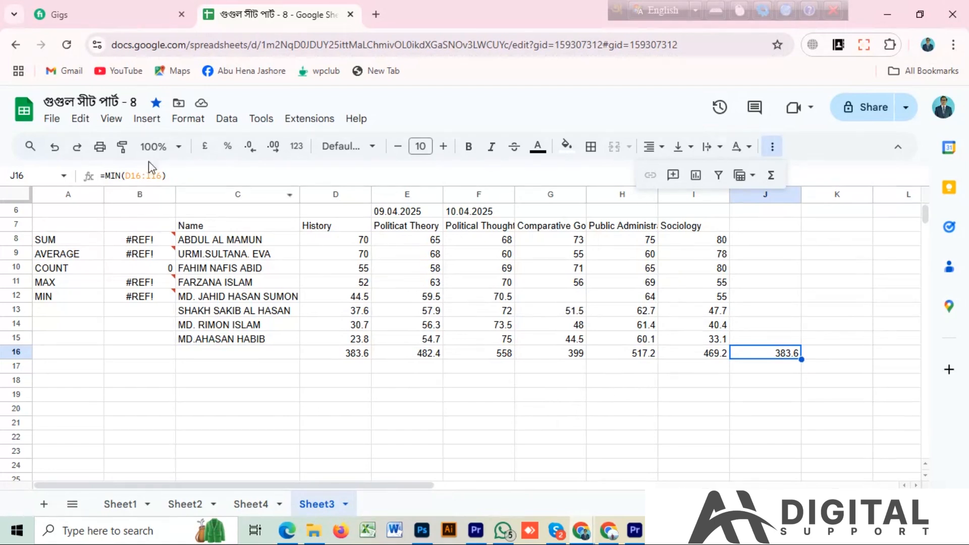
pyautogui.click(148, 120)
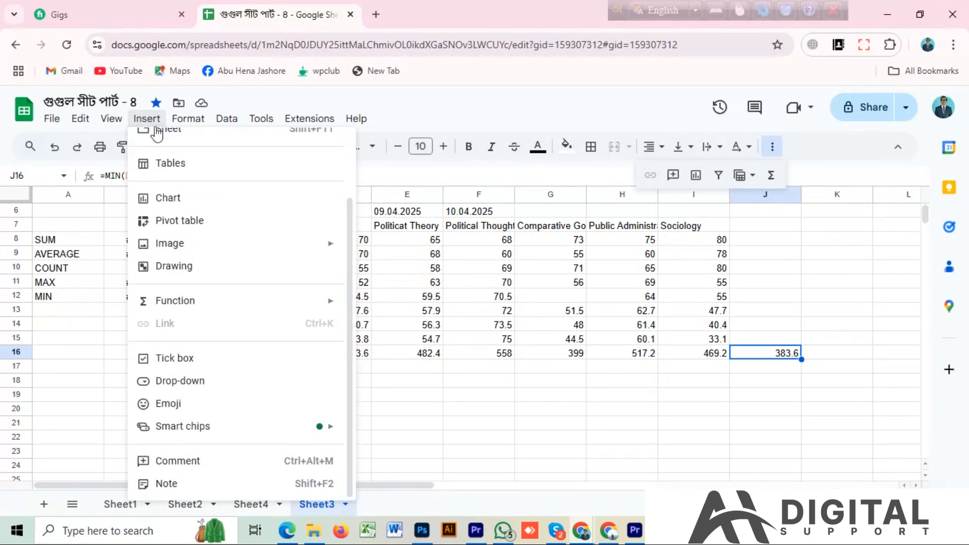
pyautogui.click(170, 359)
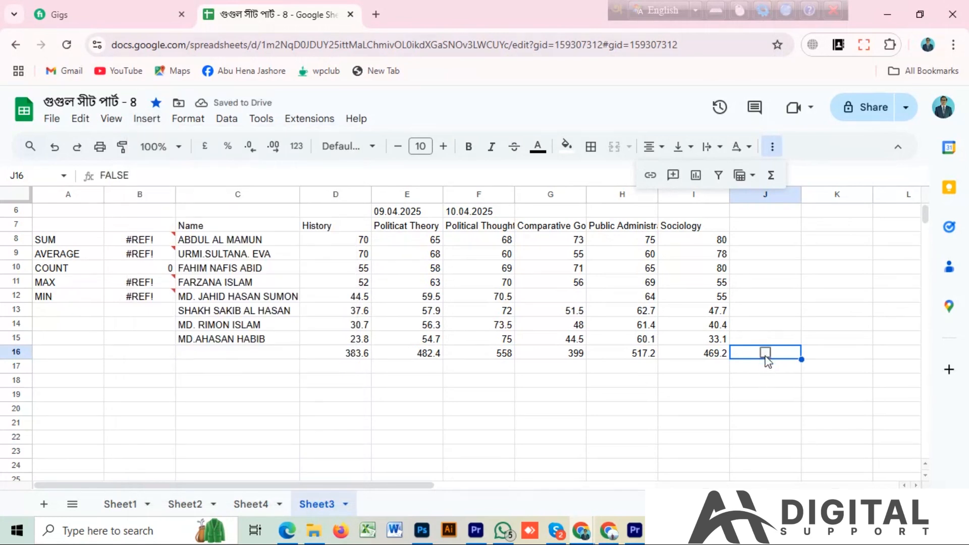
pyautogui.click(744, 372)
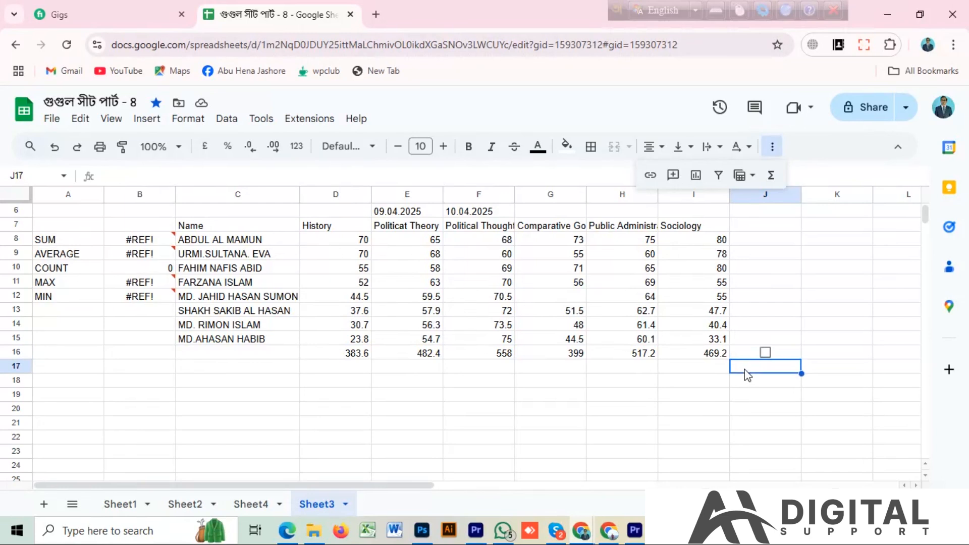
pyautogui.click(767, 353)
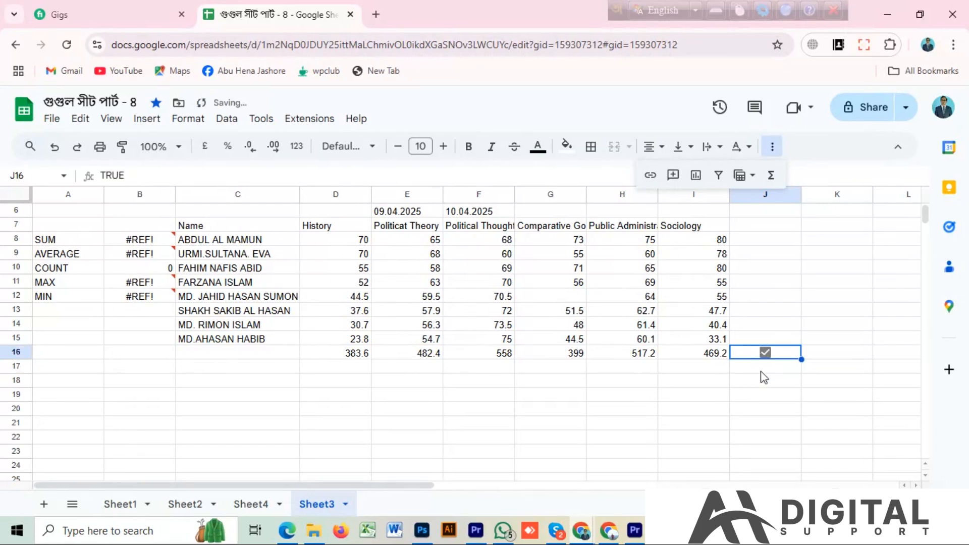
pyautogui.click(766, 353)
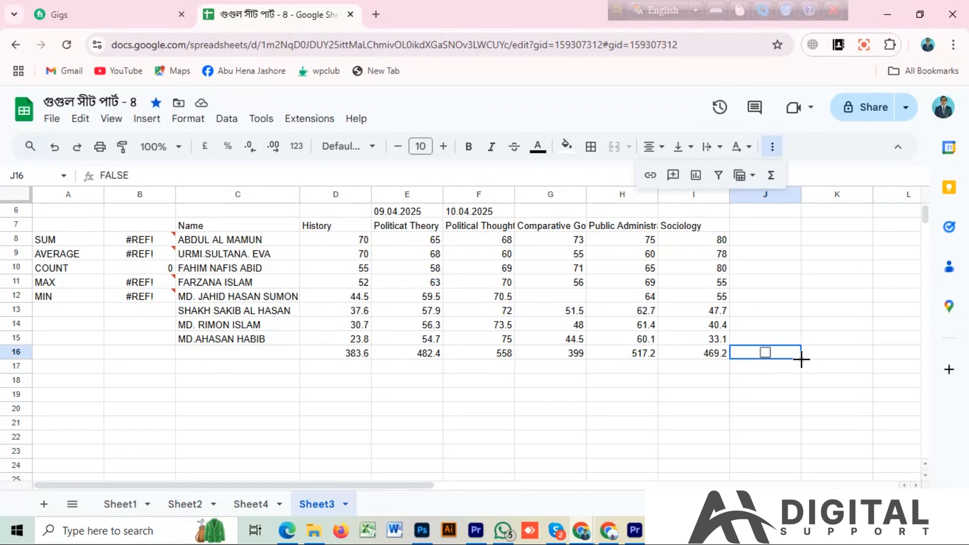
# Fill the tick box from J16 up to J8 and down to J24.
pyautogui.moveTo(802, 359); pyautogui.dragTo(777, 243)
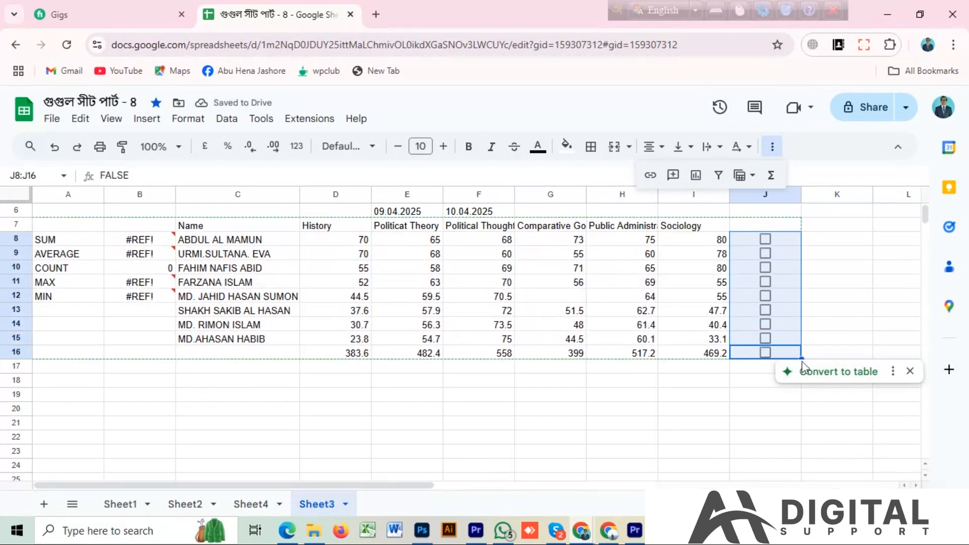
pyautogui.moveTo(801, 359); pyautogui.dragTo(799, 468)
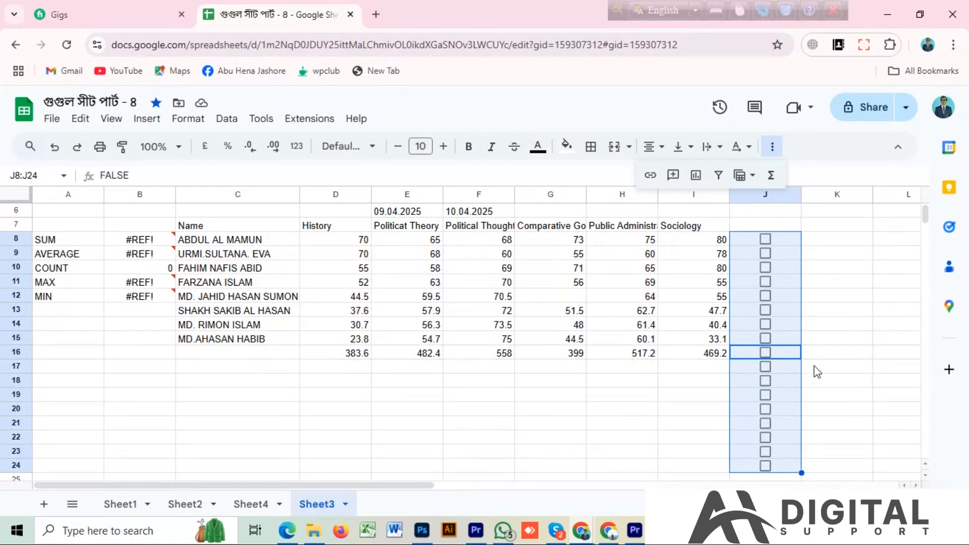
pyautogui.click(826, 371)
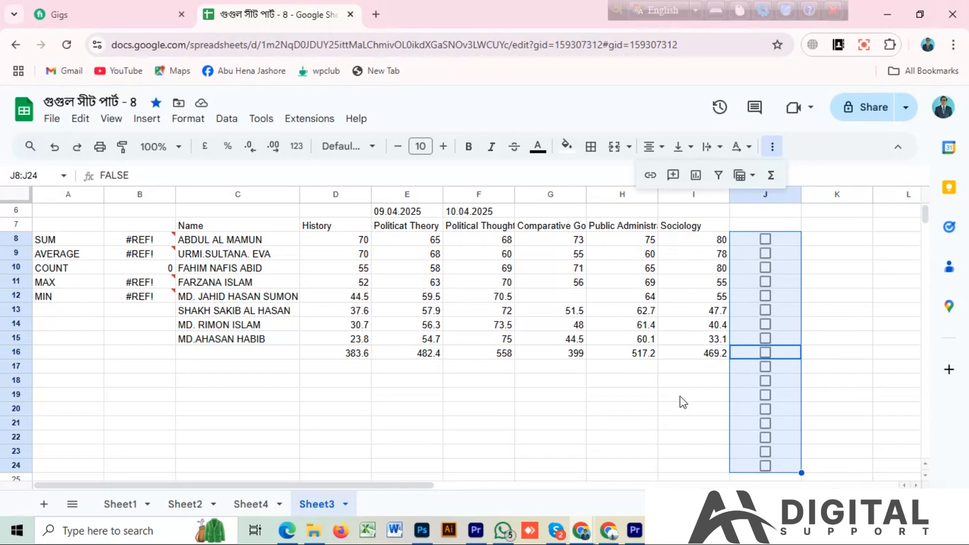
# Enter 1 in I17 and 2 in I18, below the Sociology total.
pyautogui.click(684, 369)
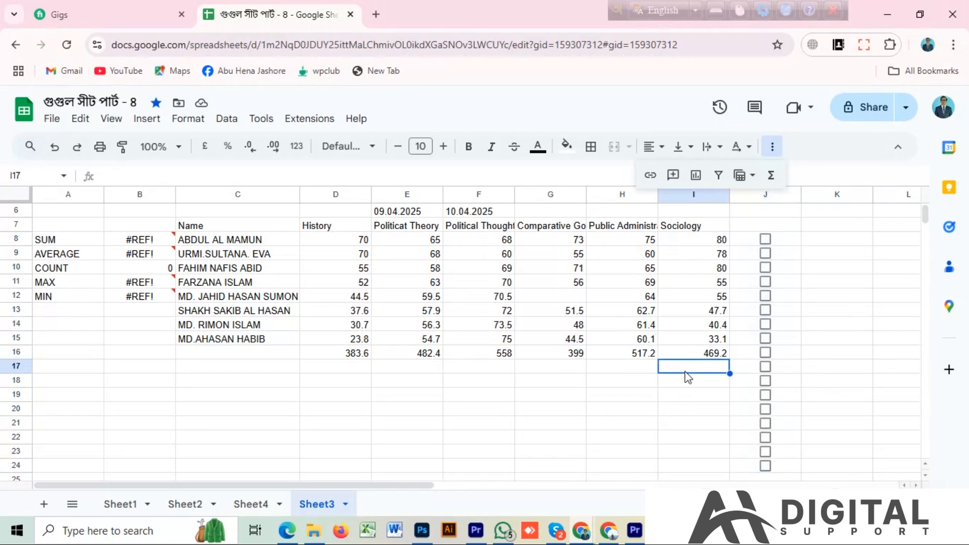
pyautogui.write('1')
pyautogui.press('Return')
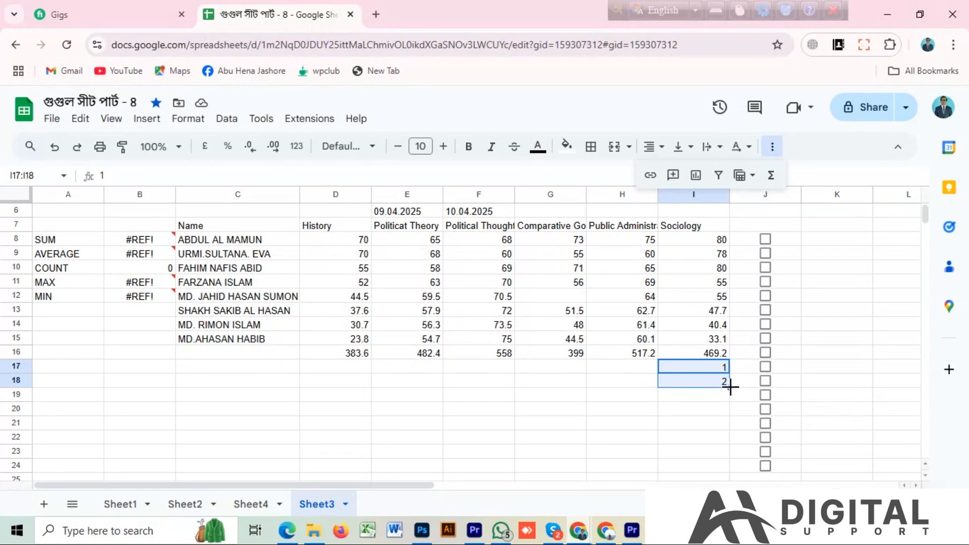
# Fill the number series from I17:I18 down to I24, and undo both the fill and the 2 in I18.
pyautogui.moveTo(729, 388); pyautogui.dragTo(732, 466)
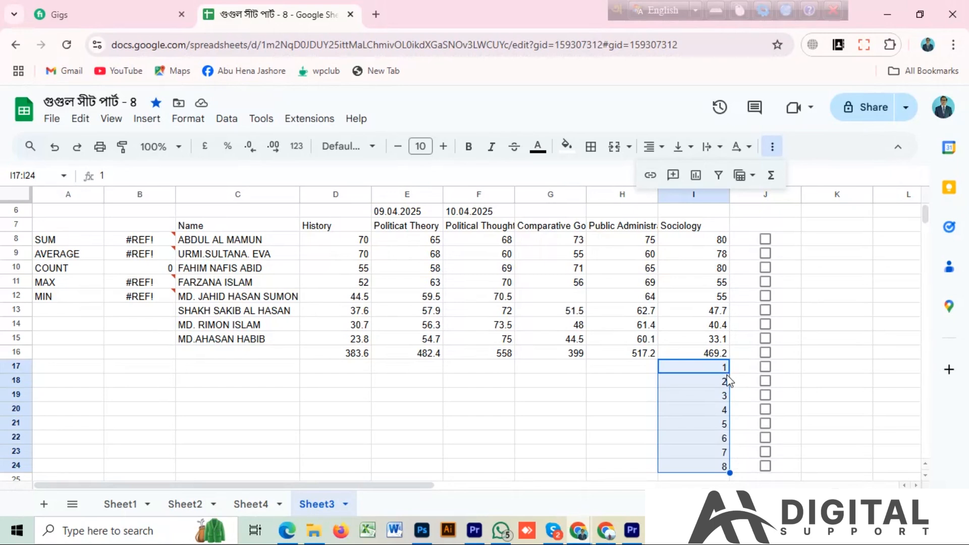
pyautogui.hotkey('ctrl', 'z')
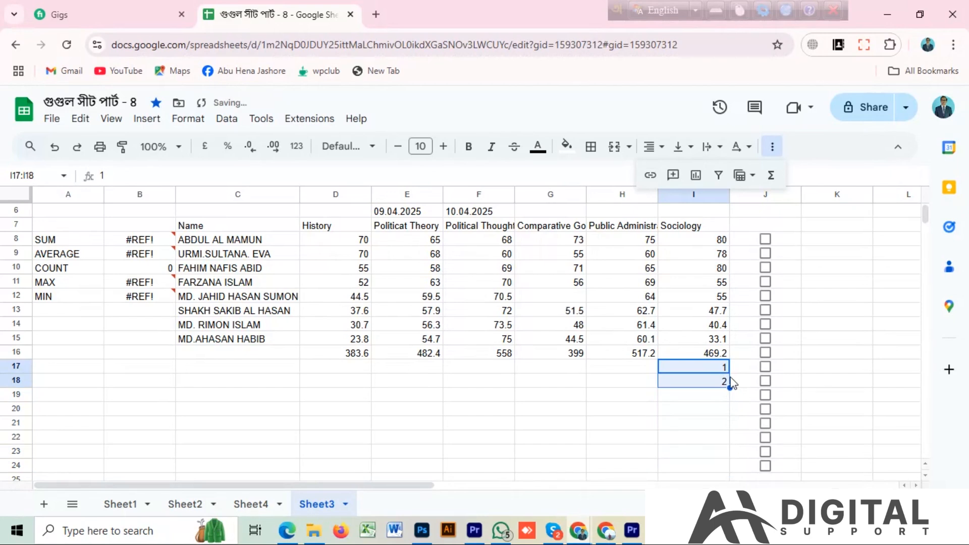
pyautogui.hotkey('ctrl', 'z')
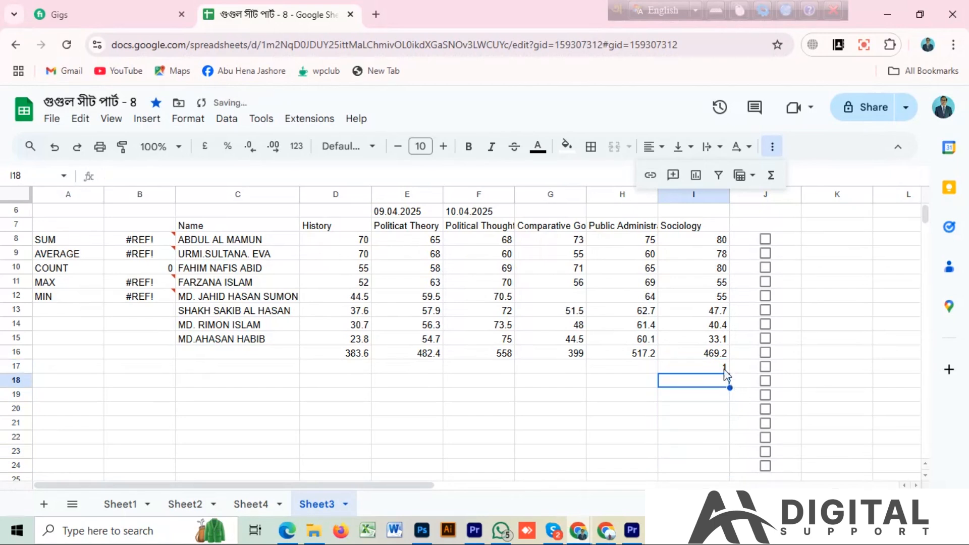
# Enter 3 in I18 and 5 in I19, and fill the series from I17:I19 down to I25.
pyautogui.click(721, 369)
pyautogui.click(727, 383)
pyautogui.write('3')
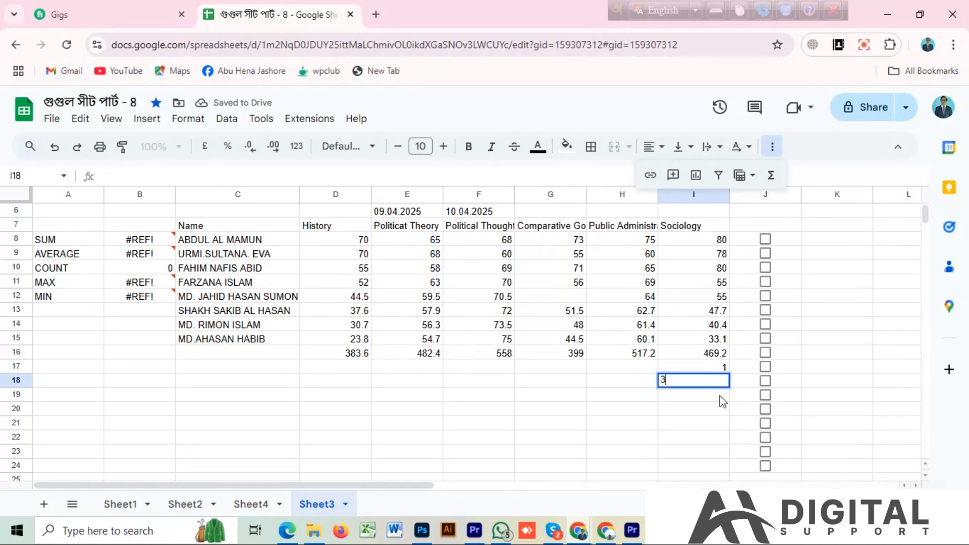
pyautogui.press('Return')
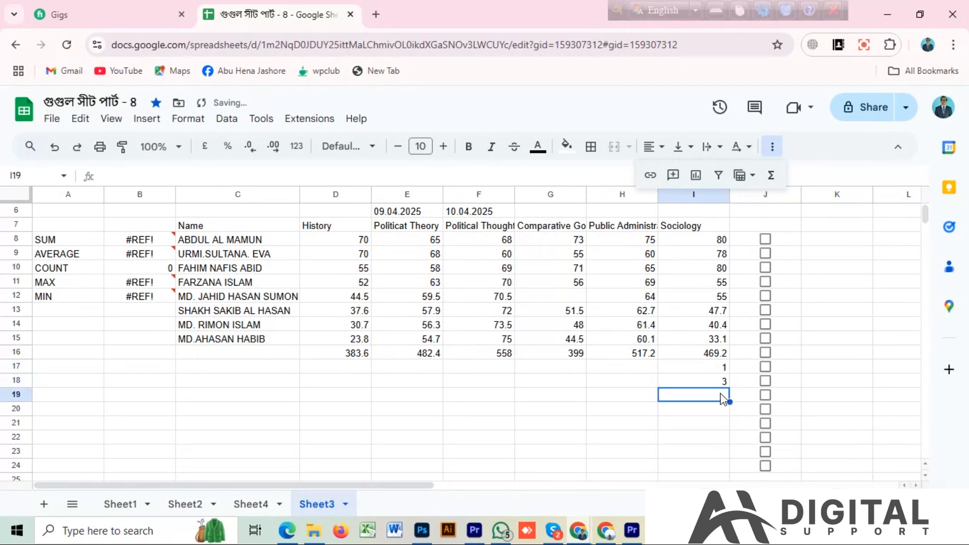
pyautogui.write('5')
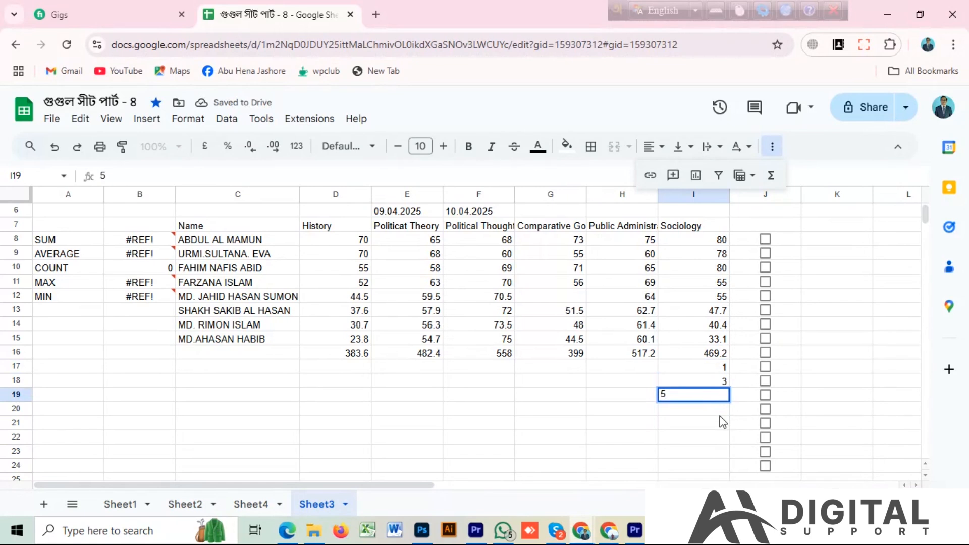
pyautogui.press('Return')
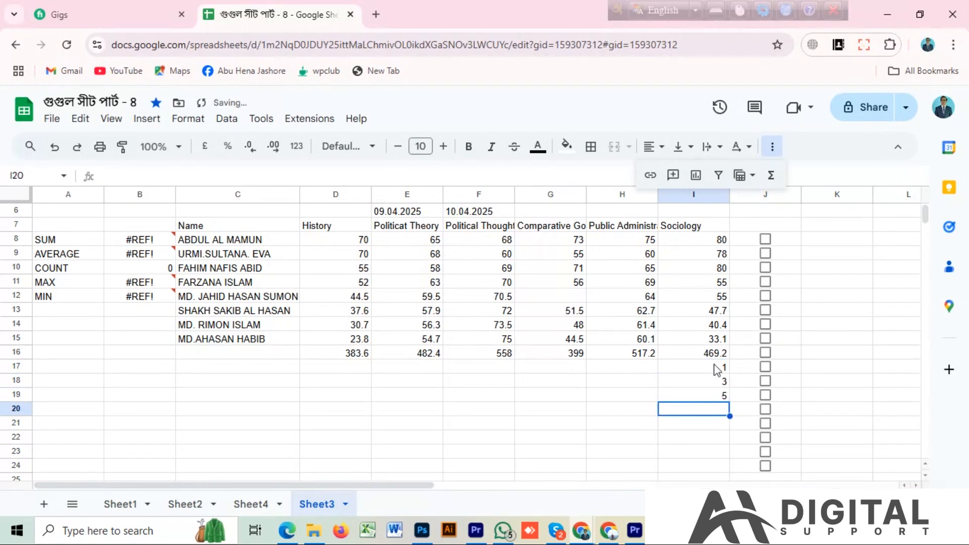
pyautogui.moveTo(717, 367); pyautogui.dragTo(722, 395)
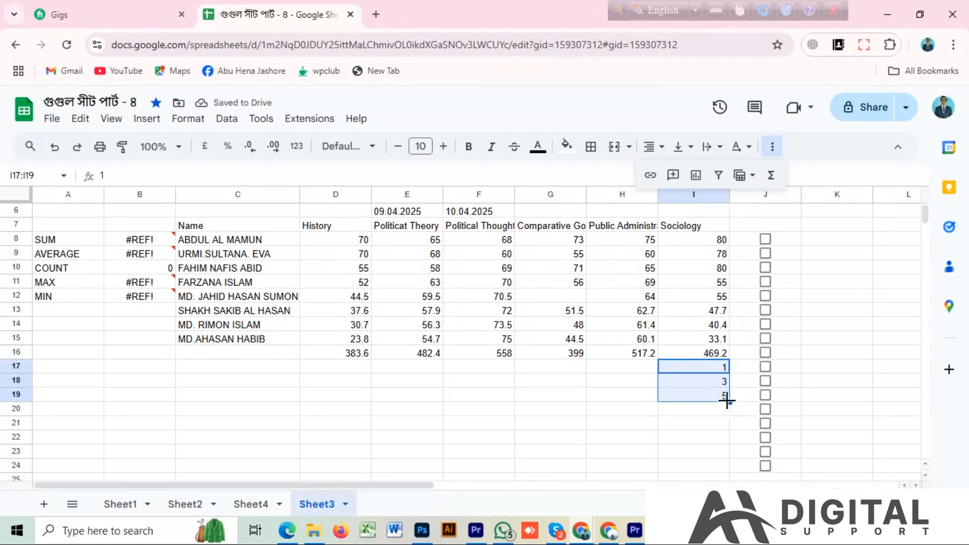
pyautogui.moveTo(729, 402); pyautogui.dragTo(736, 473)
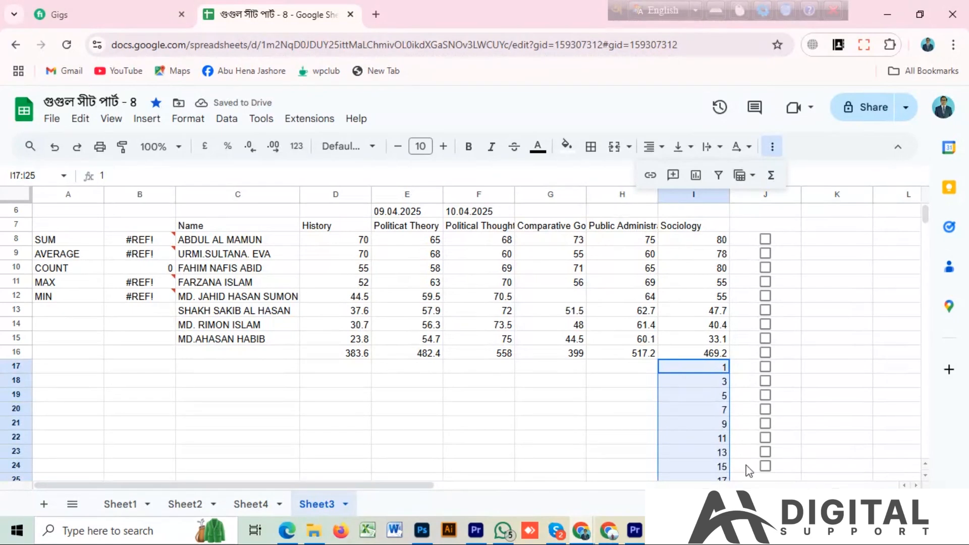
# Clear the number series from I17:I25.
pyautogui.scroll(-2, 749, 472)
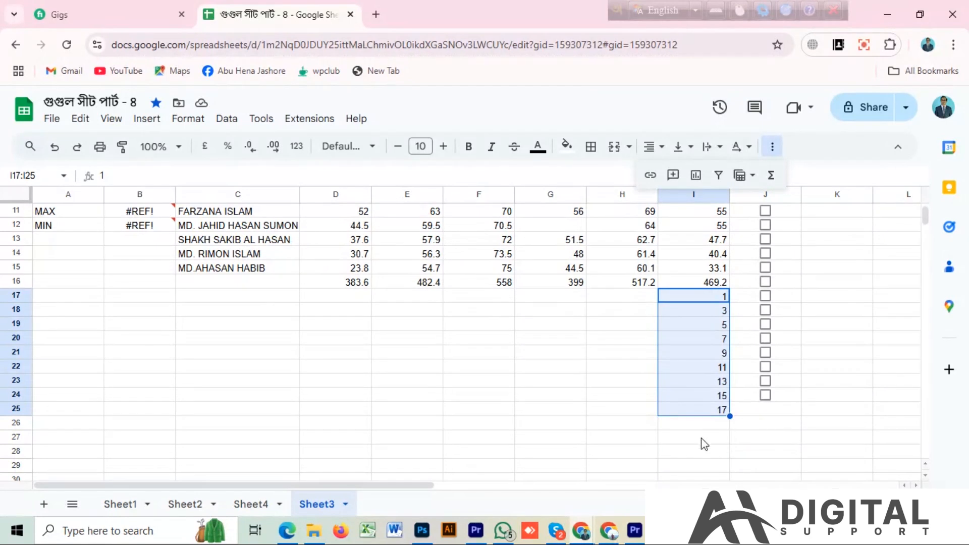
pyautogui.press('Delete')
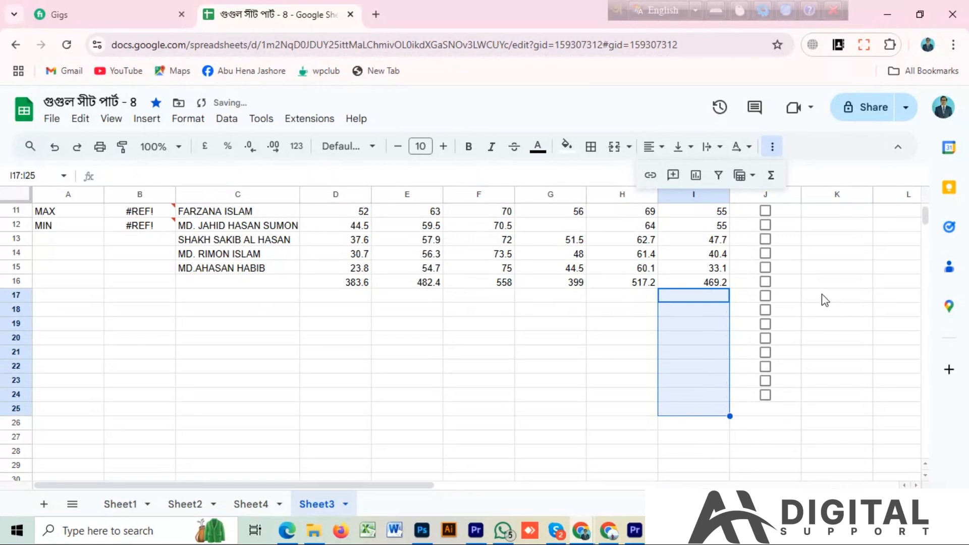
pyautogui.scroll(2, 803, 273)
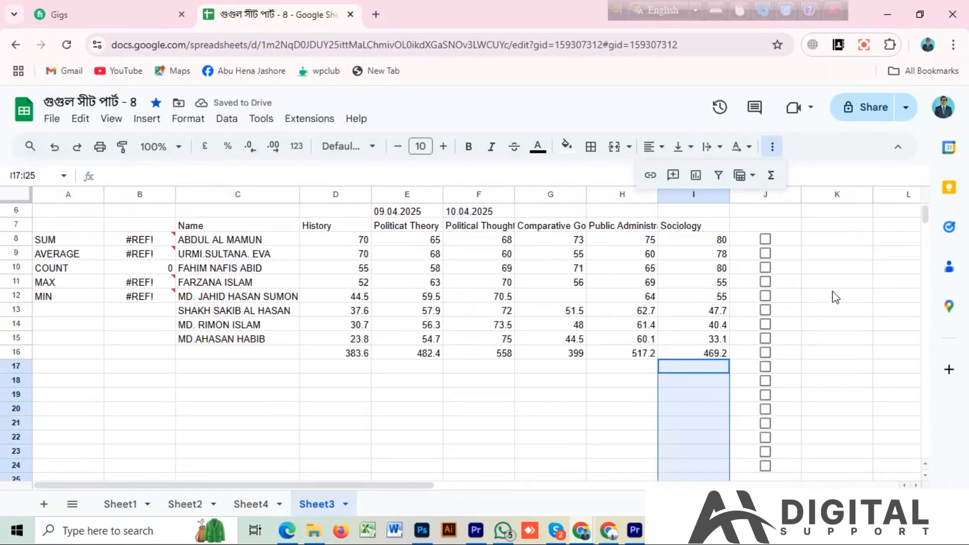
# Tick the boxes in J8, J13, J16 and J19, and delete all tick boxes from J8:J24.
pyautogui.click(765, 239)
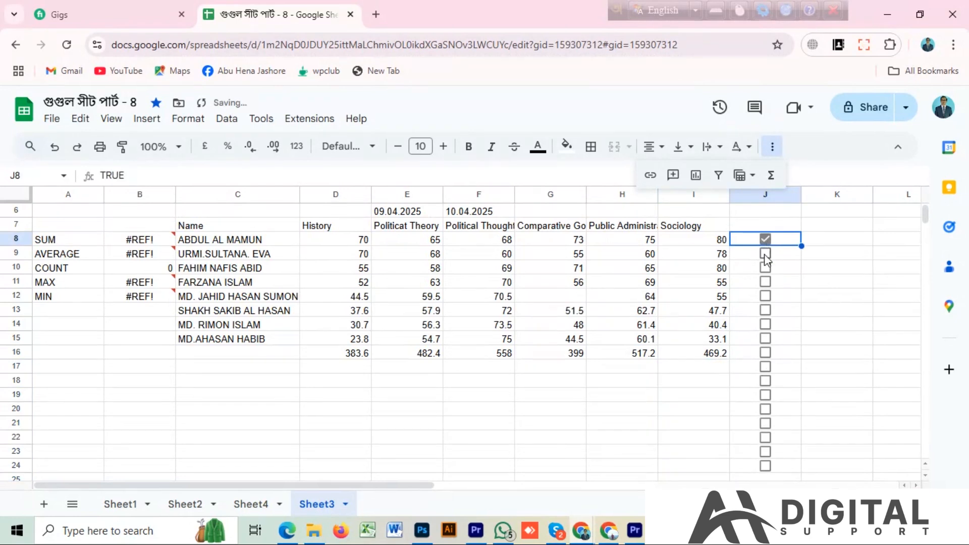
pyautogui.click(765, 311)
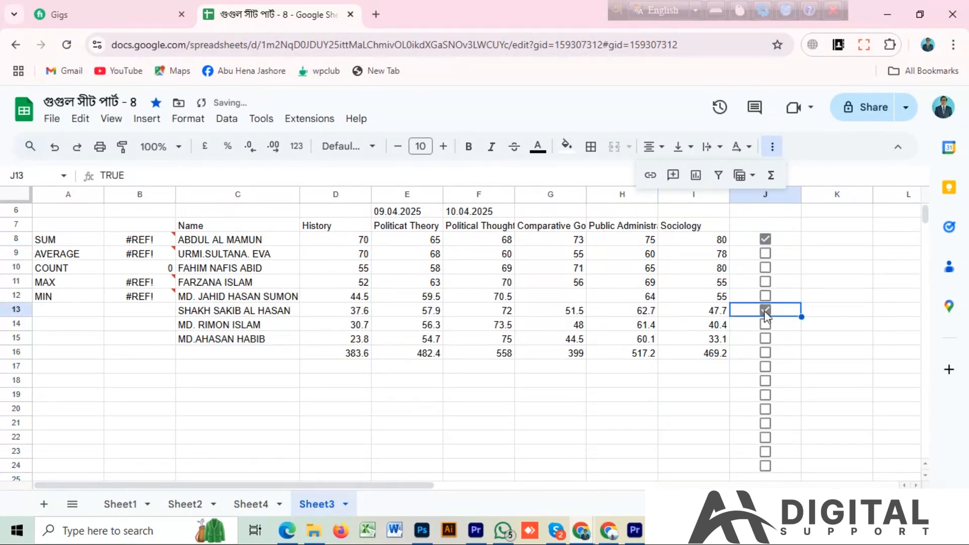
pyautogui.click(767, 354)
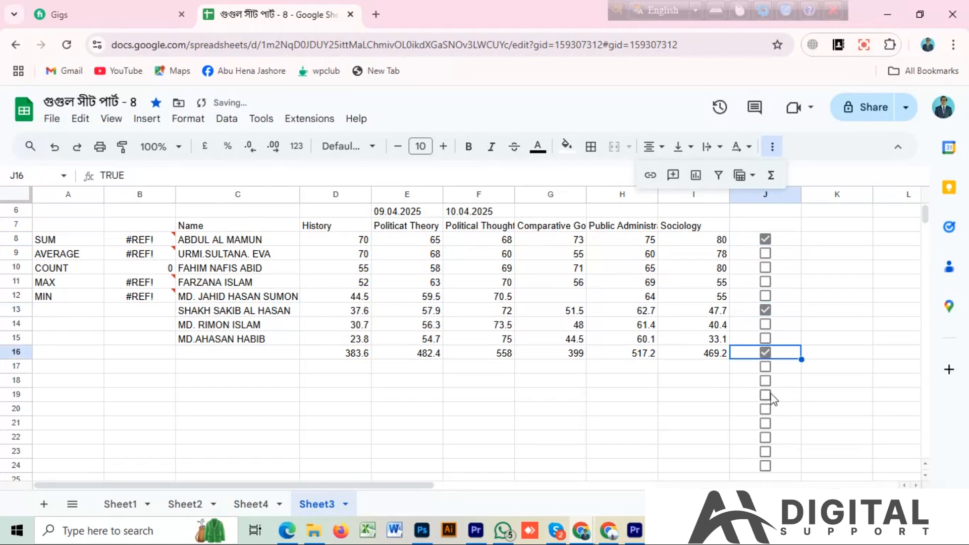
pyautogui.click(766, 396)
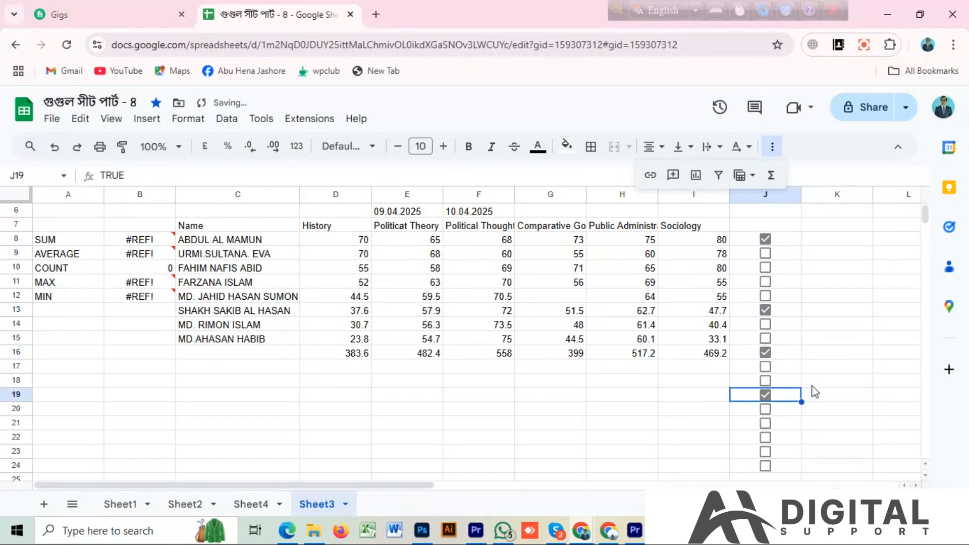
pyautogui.press('Right')
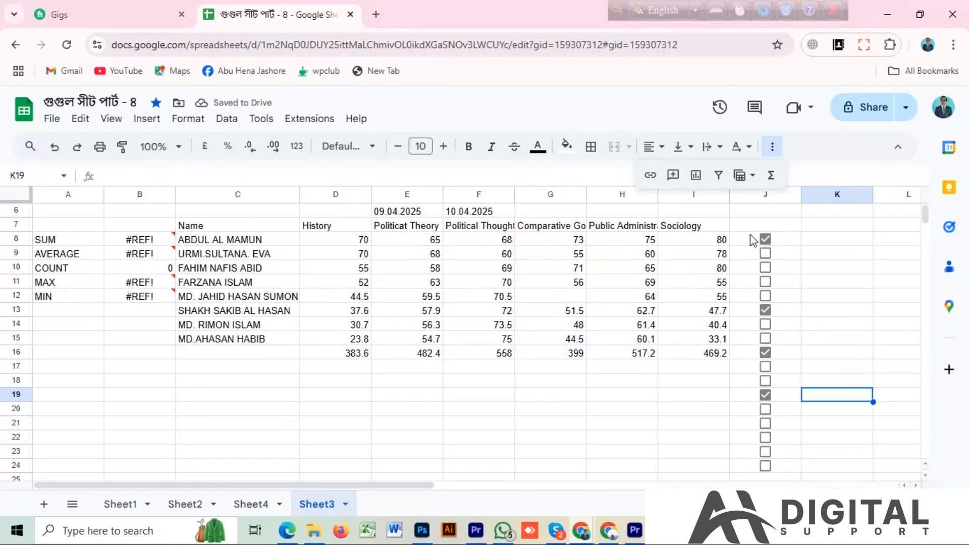
pyautogui.moveTo(757, 240); pyautogui.dragTo(776, 478)
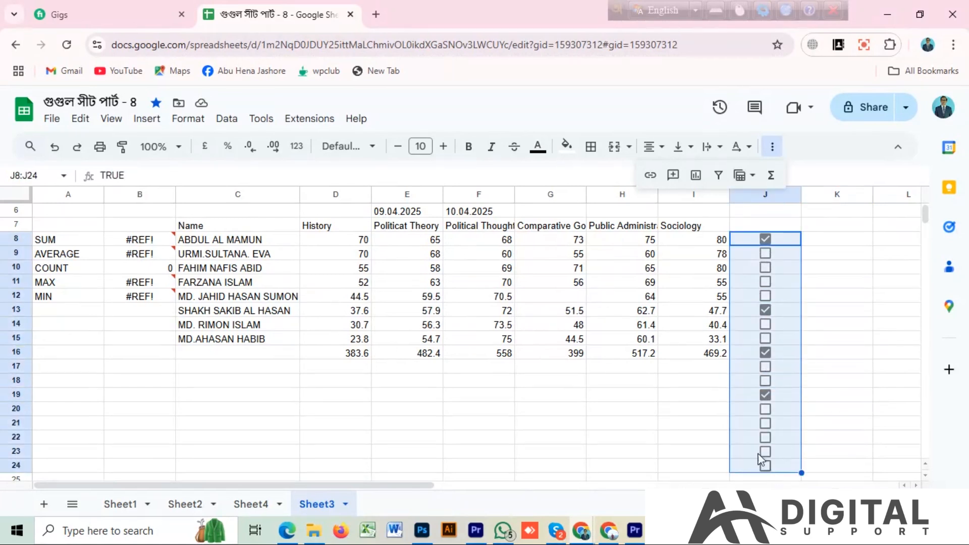
pyautogui.press('Delete')
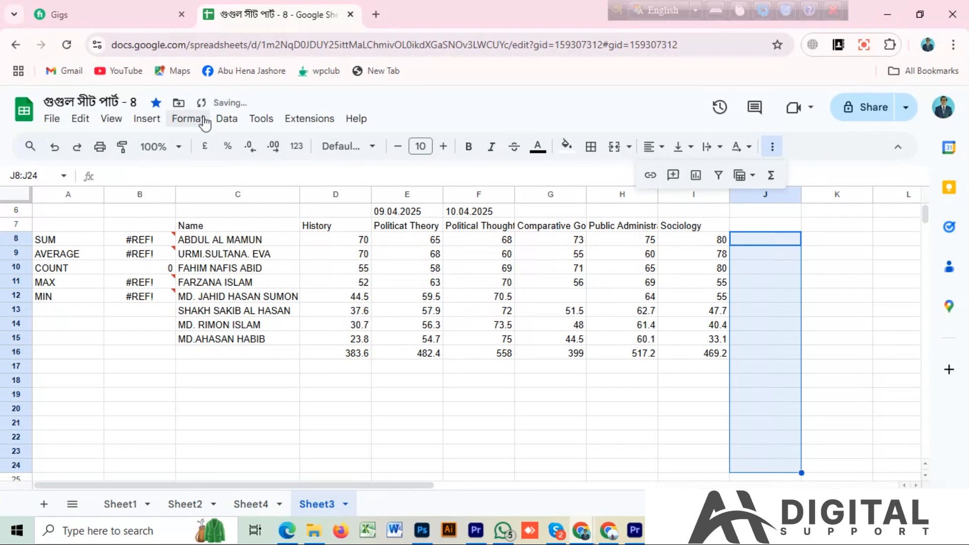
# Insert drop-downs with the default Option 1 and Option 2 in J8:J24, and open the list in J8.
pyautogui.click(188, 120)
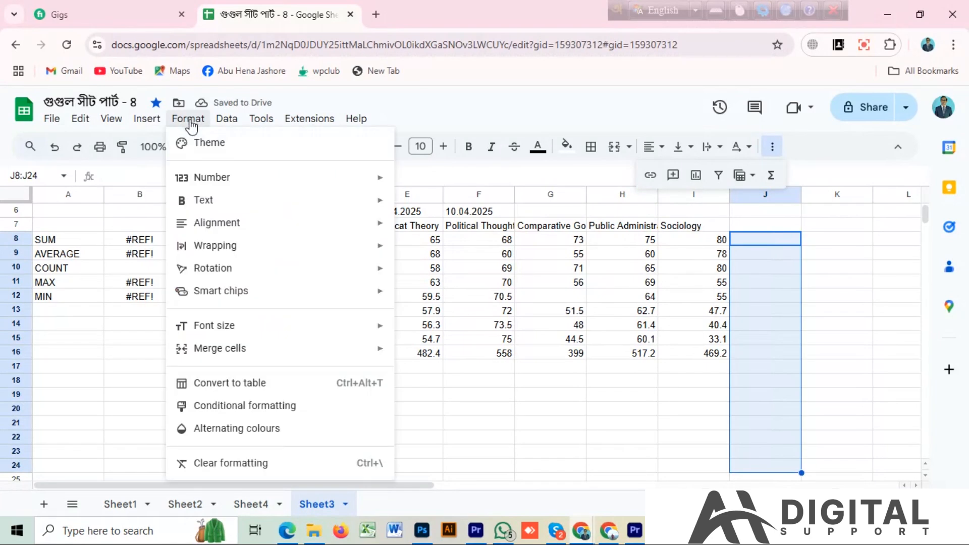
pyautogui.moveTo(147, 119)
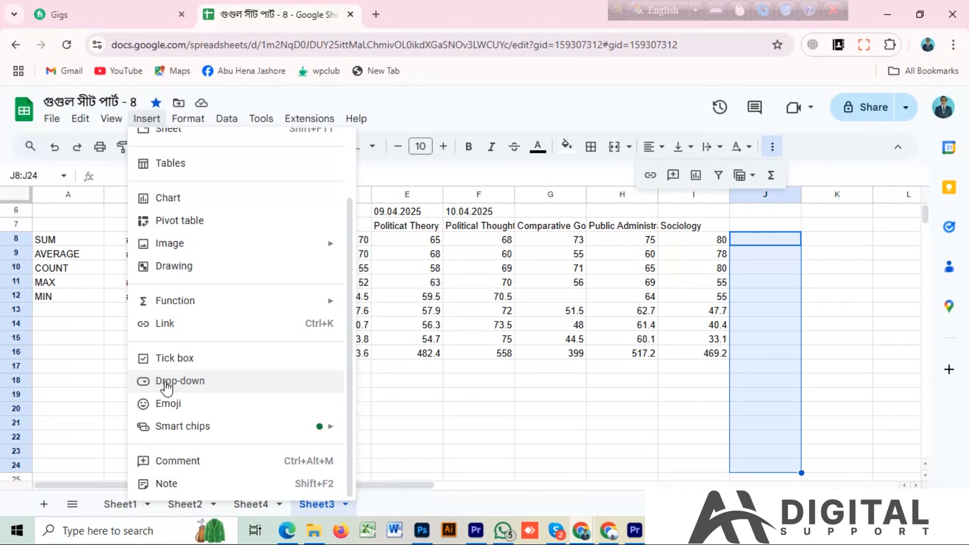
pyautogui.click(188, 383)
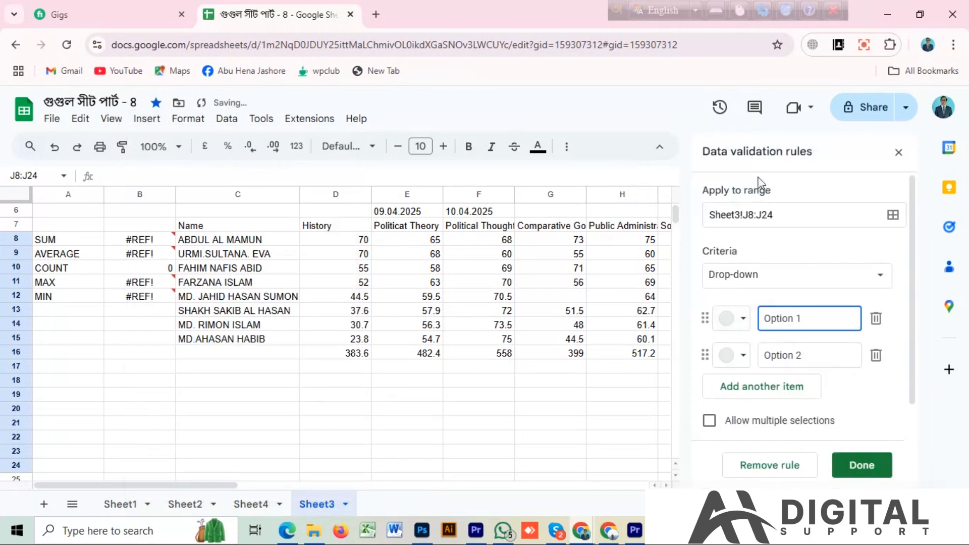
pyautogui.click(901, 153)
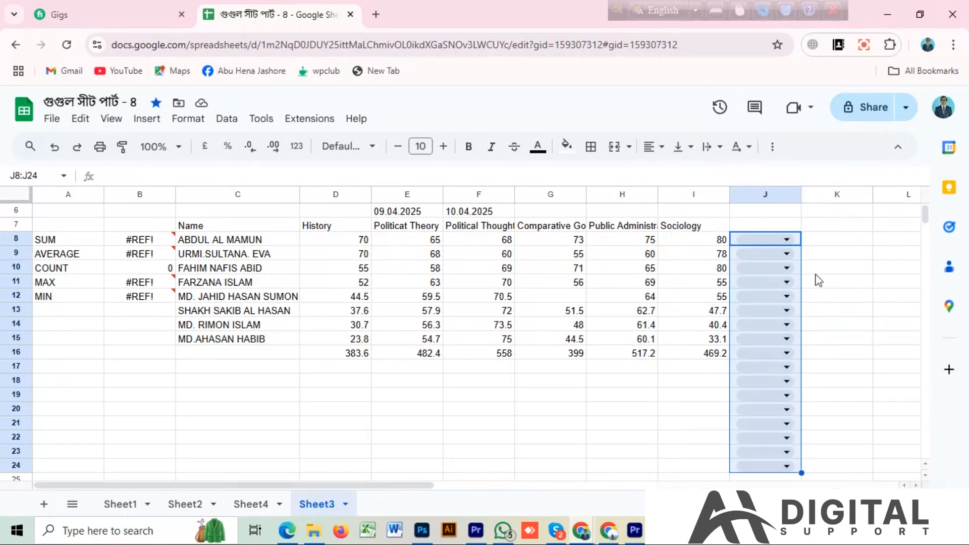
pyautogui.click(787, 240)
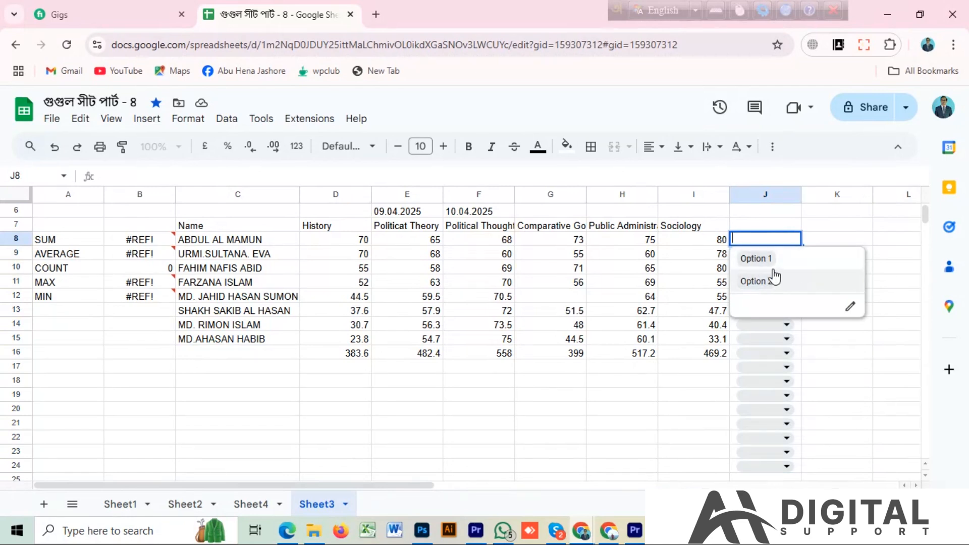
# Convert the student names in C8:C15 into drop-downs.
pyautogui.moveTo(217, 241); pyautogui.dragTo(227, 343)
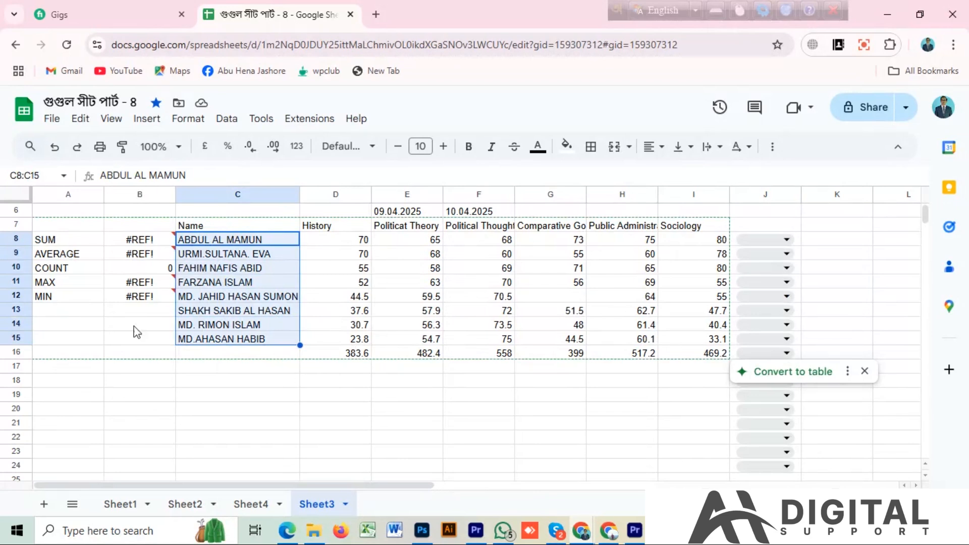
pyautogui.click(147, 119)
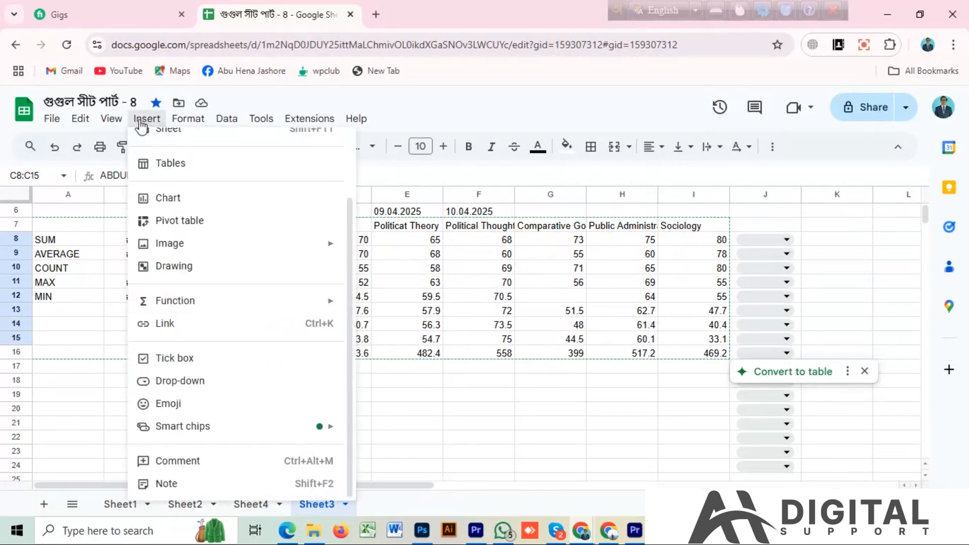
pyautogui.click(177, 385)
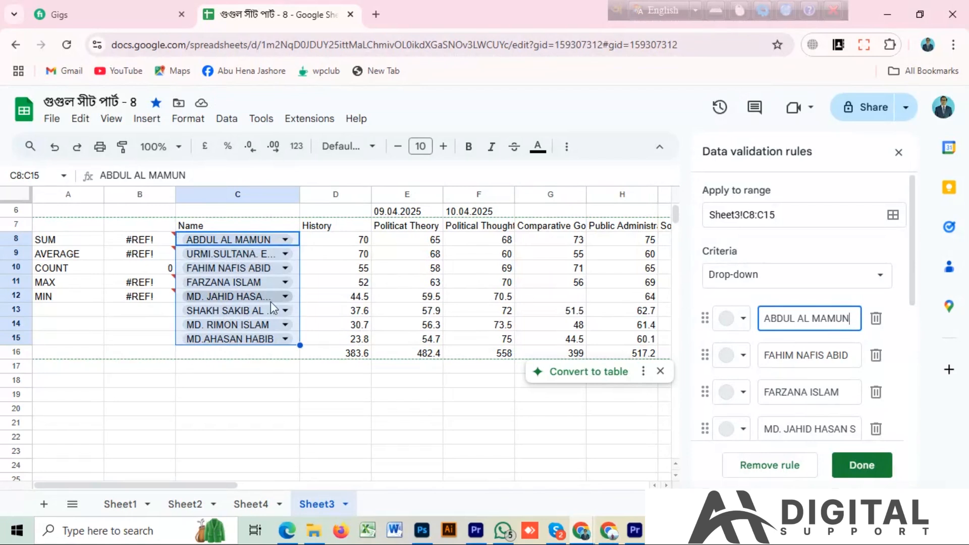
# Change C8 to the second listed student name and again to the last one, and close the data validation rules.
pyautogui.click(286, 239)
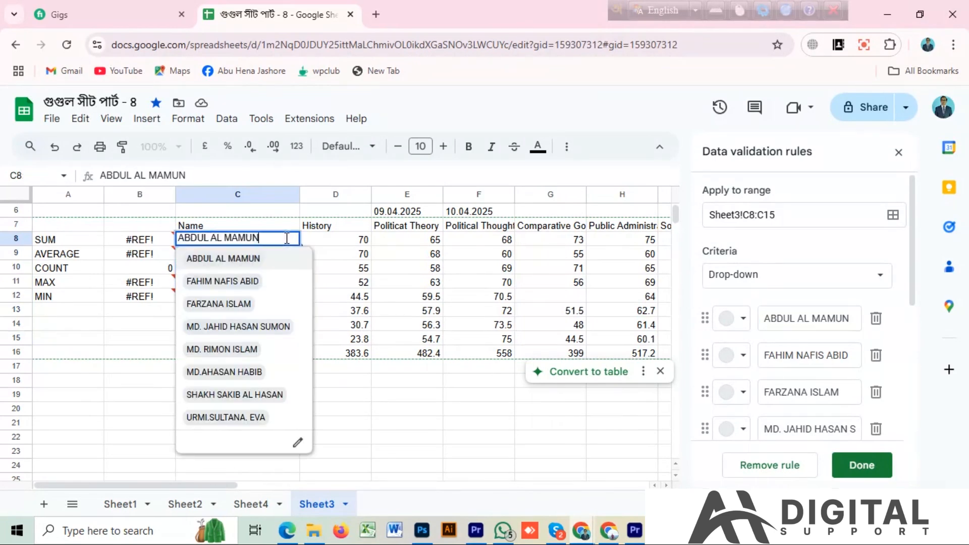
pyautogui.click(234, 286)
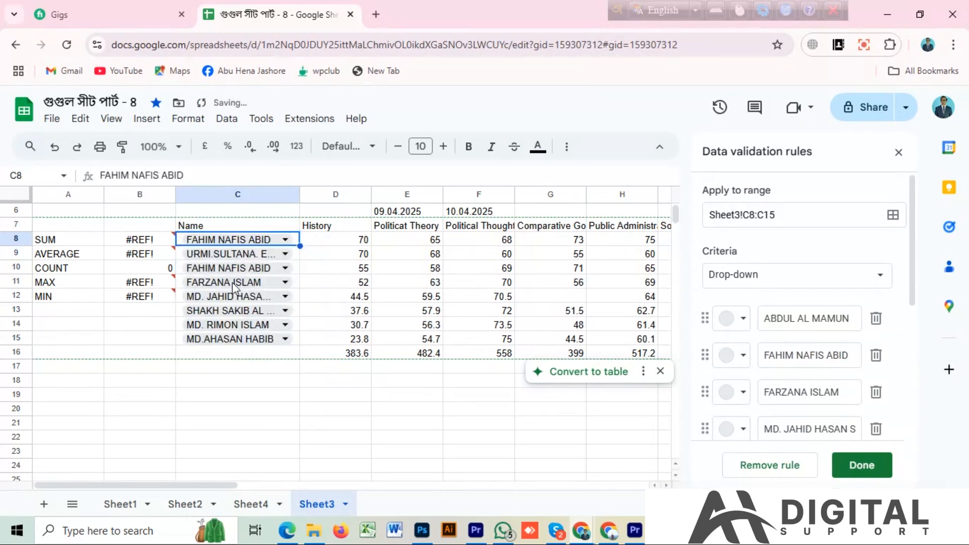
pyautogui.click(284, 245)
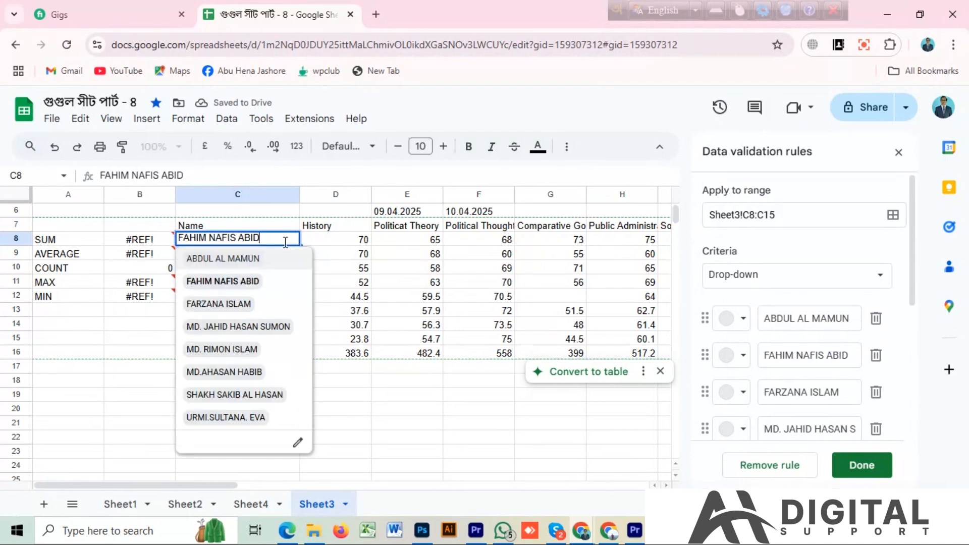
pyautogui.click(205, 418)
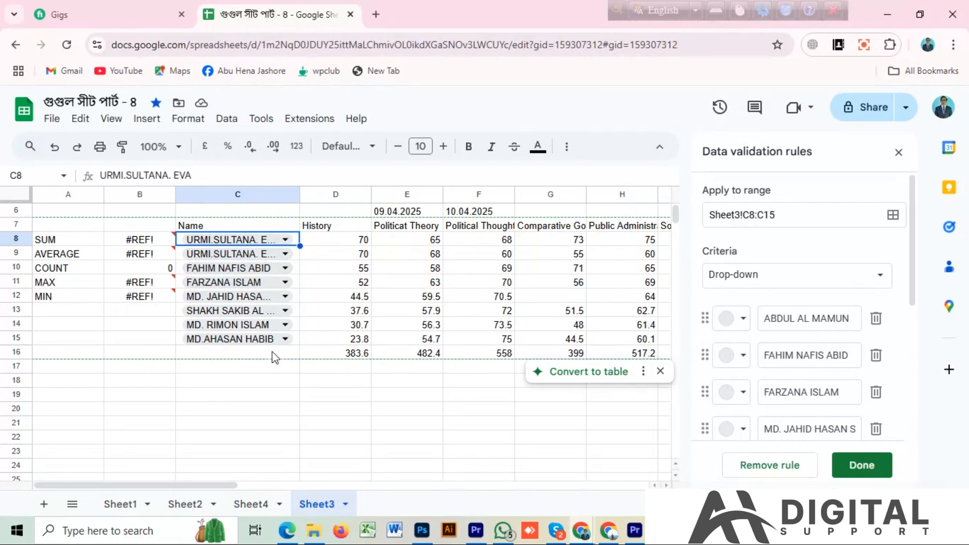
pyautogui.click(899, 152)
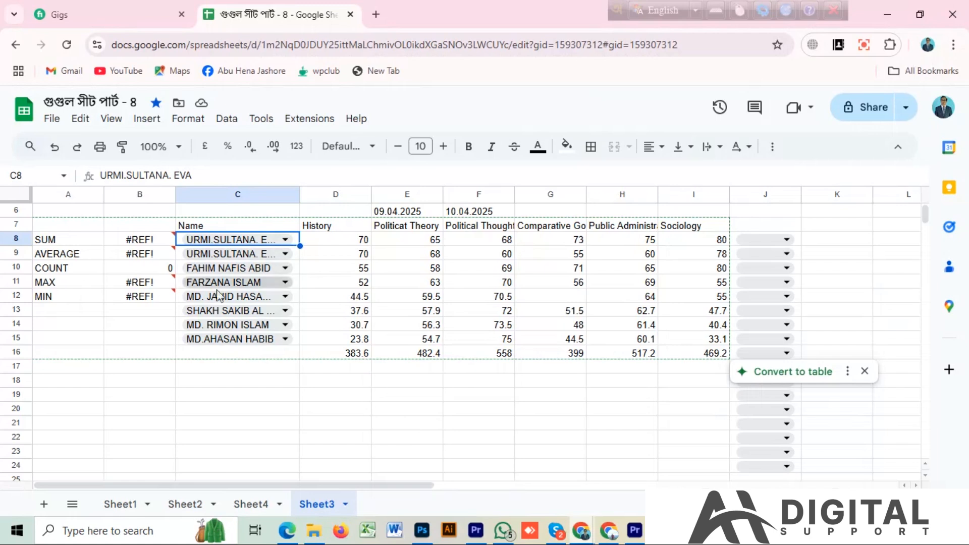
# Undo both name changes in C8 and the drop-downs in C8:C15 and J8:J24.
pyautogui.hotkey('ctrl', 'z')
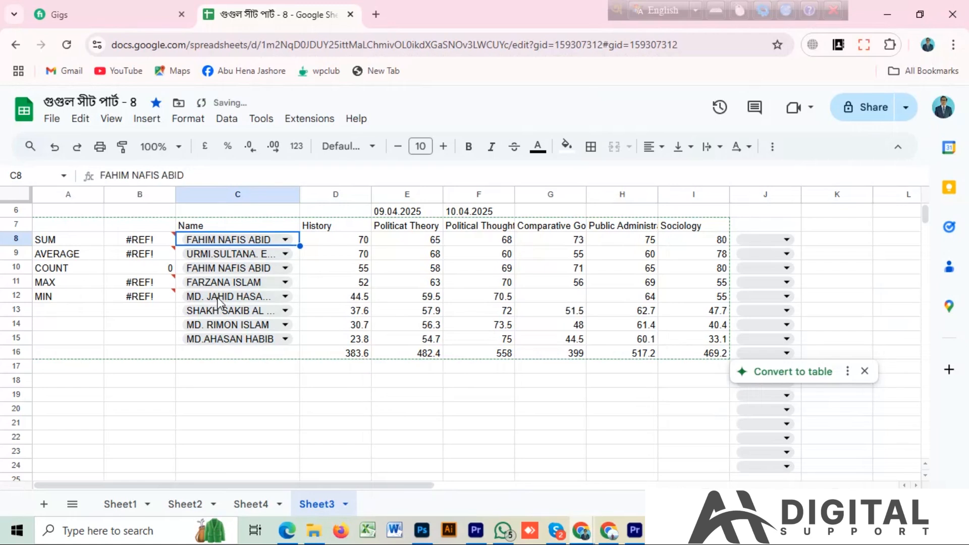
pyautogui.hotkey('ctrl', 'z')
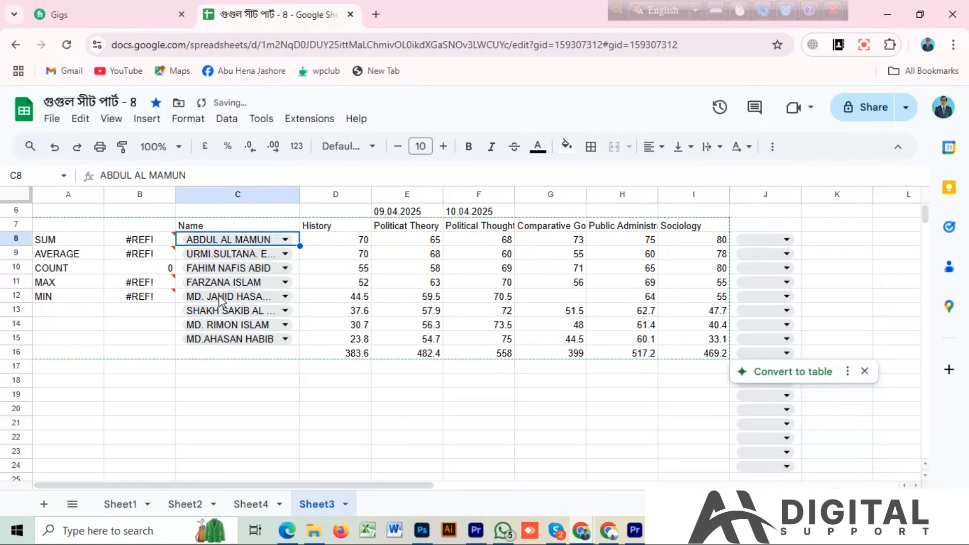
pyautogui.hotkey('ctrl', 'z')
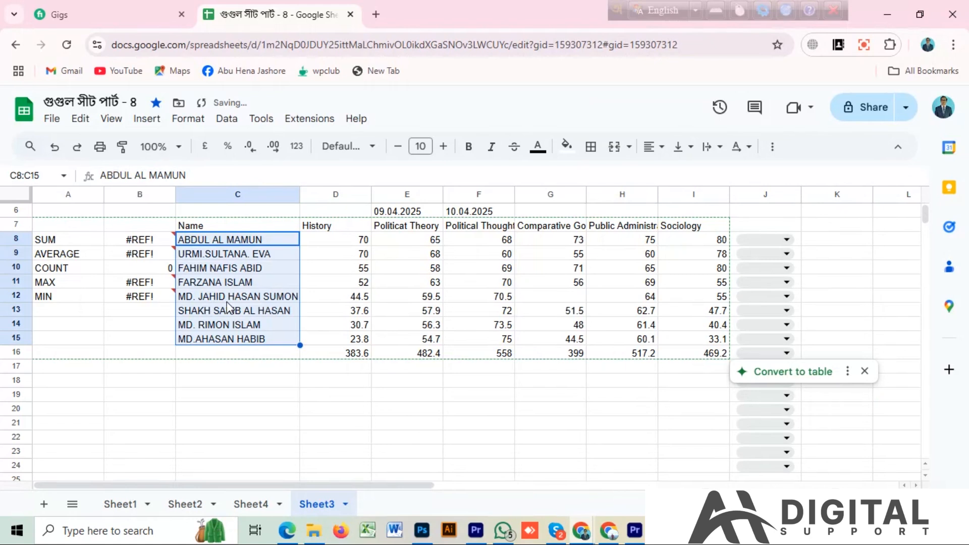
pyautogui.hotkey('ctrl', 'z')
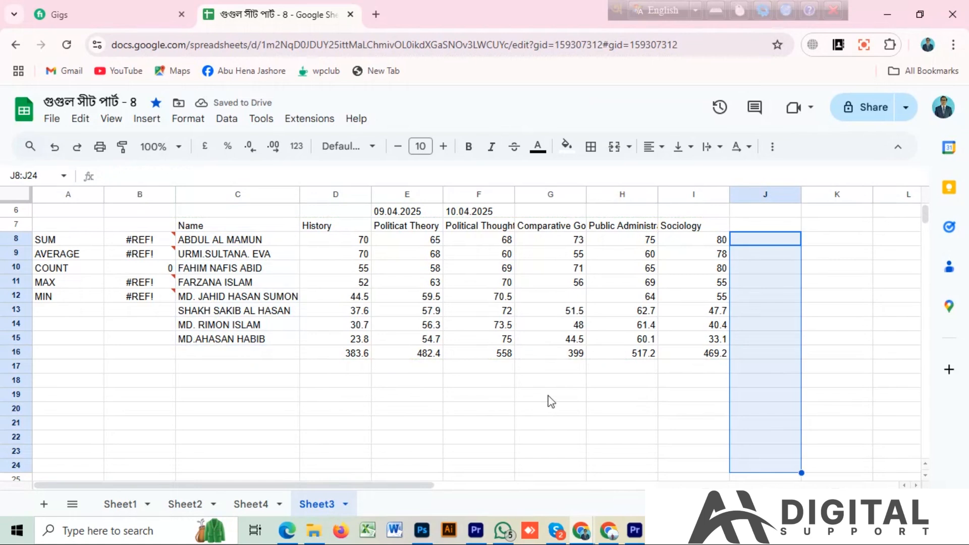
pyautogui.click(148, 121)
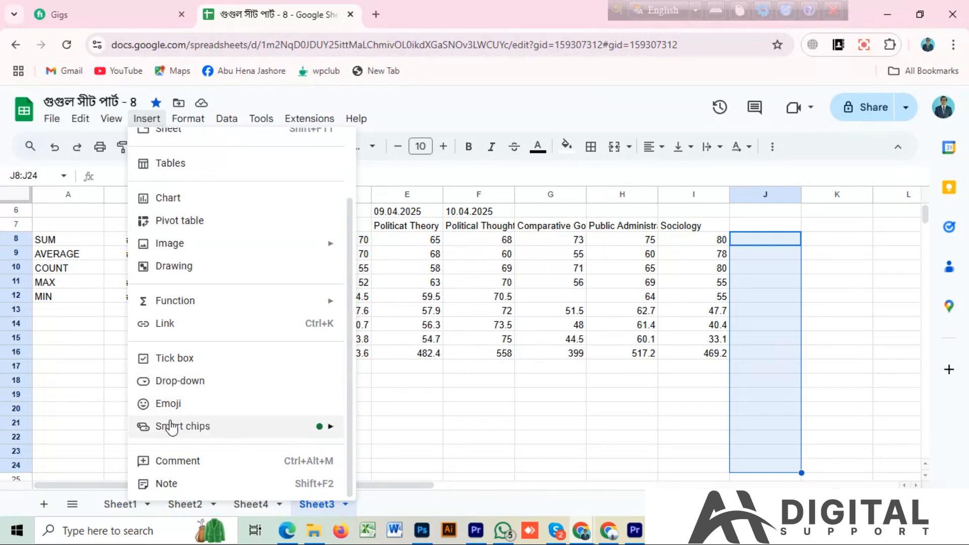
pyautogui.moveTo(201, 433)
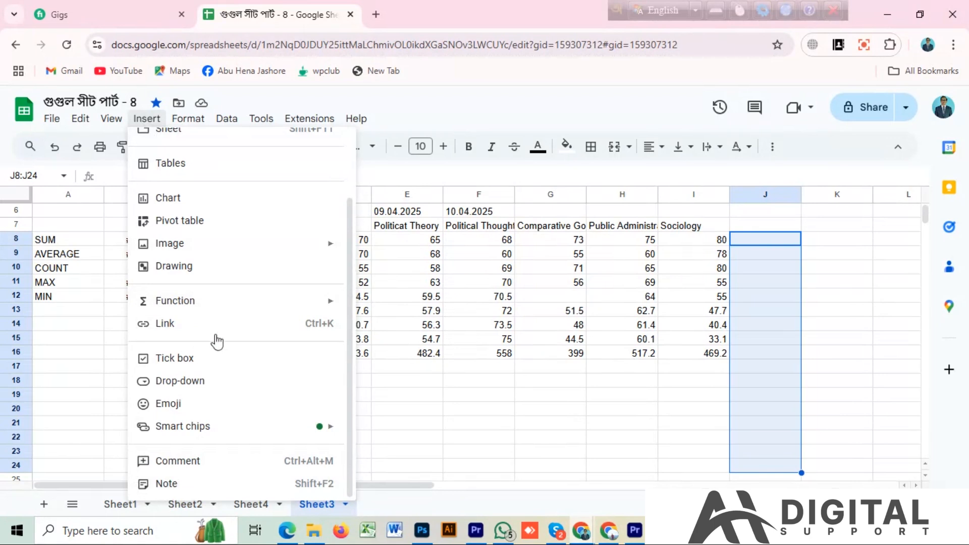
# Browse the available spreadsheet themes and close them without applying one.
pyautogui.scroll(2, 193, 353)
pyautogui.moveTo(182, 120)
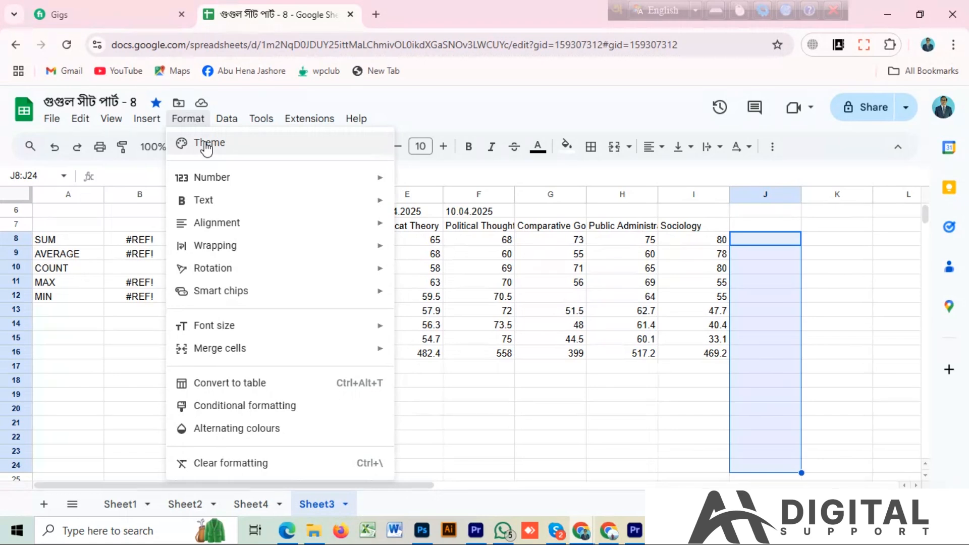
pyautogui.click(221, 150)
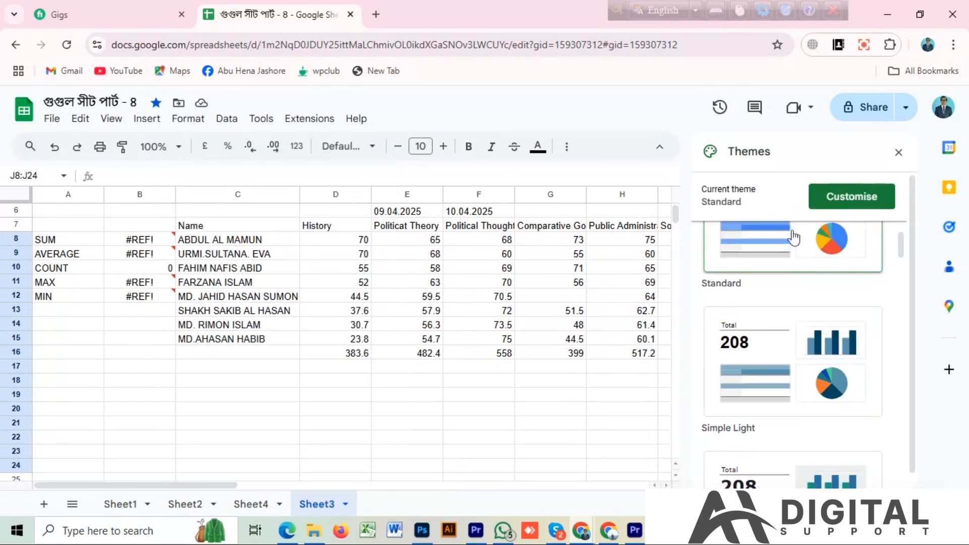
pyautogui.scroll(-5, 795, 263)
pyautogui.scroll(8, 796, 288)
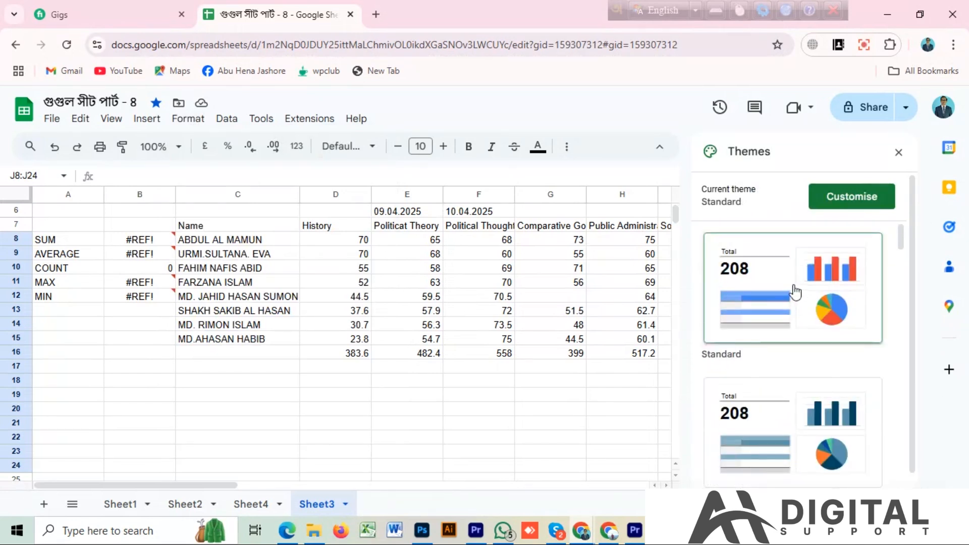
pyautogui.scroll(-10, 796, 429)
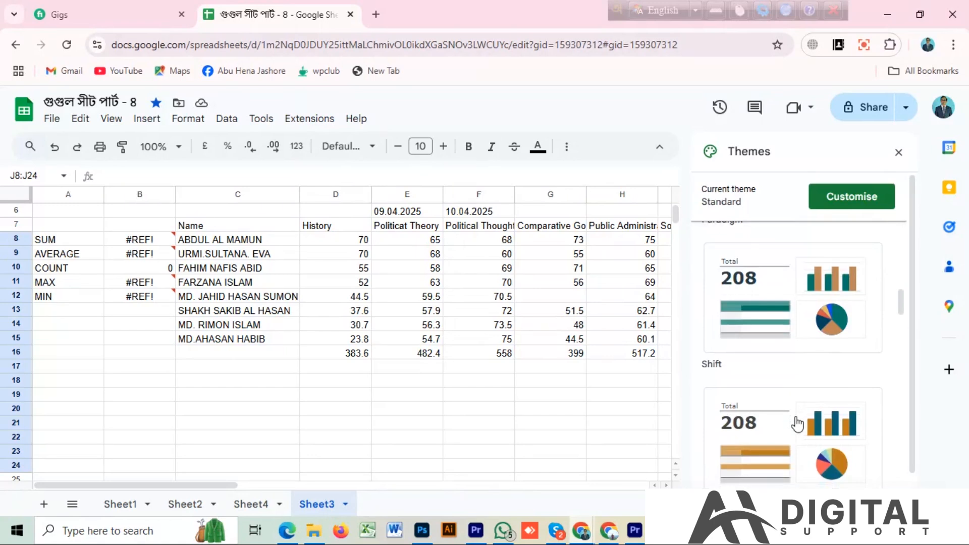
pyautogui.scroll(-4, 798, 424)
pyautogui.scroll(10, 797, 424)
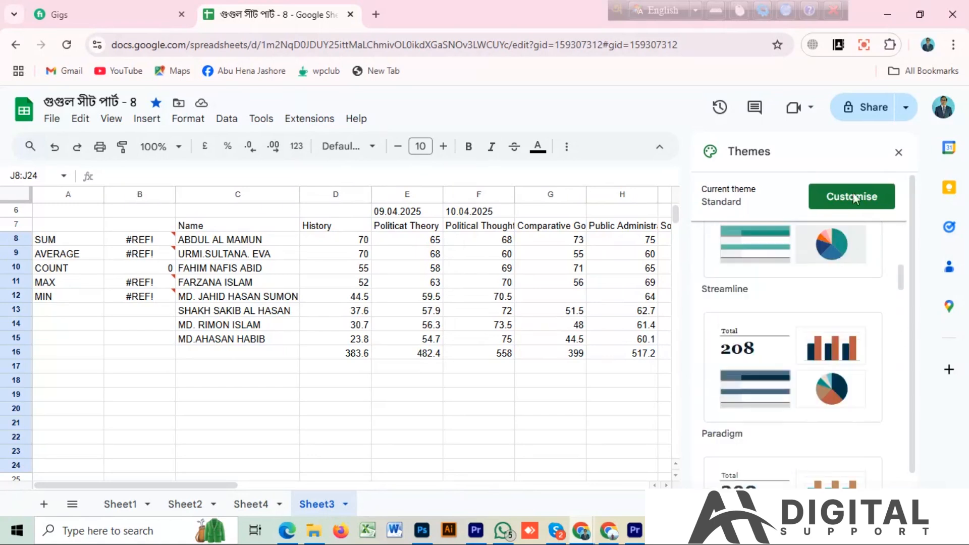
pyautogui.click(898, 152)
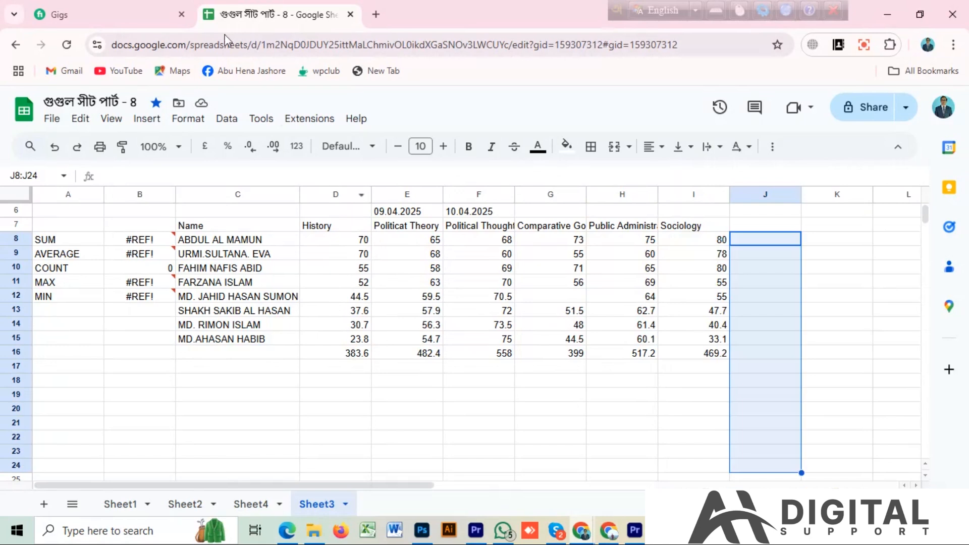
# Examine the available number formats, including currency, date and custom formats, without applying any to J8:J24.
pyautogui.click(194, 124)
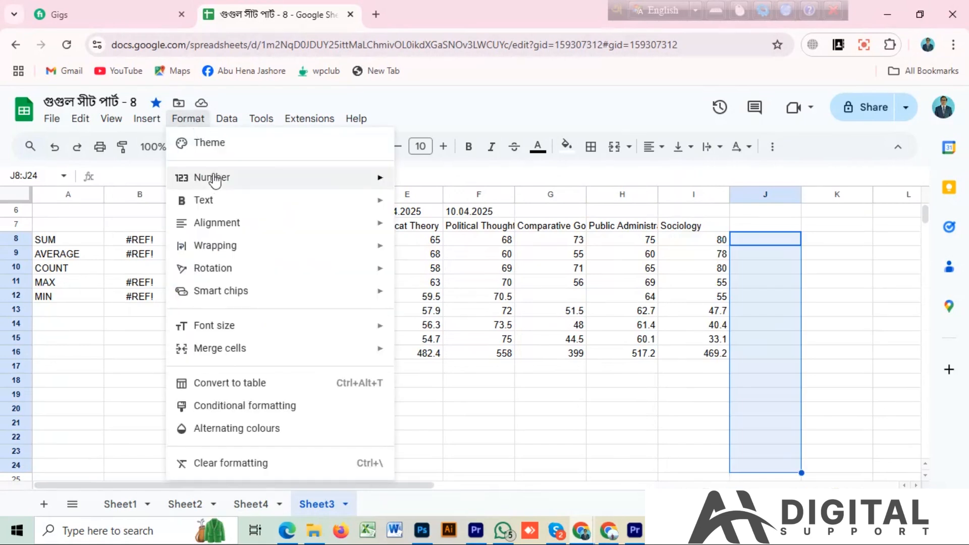
pyautogui.moveTo(211, 180)
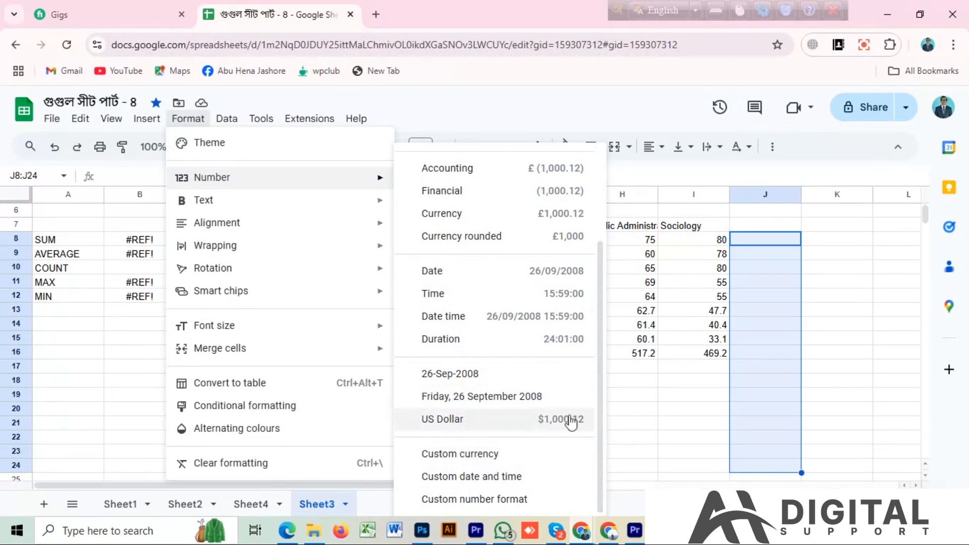
pyautogui.click(649, 409)
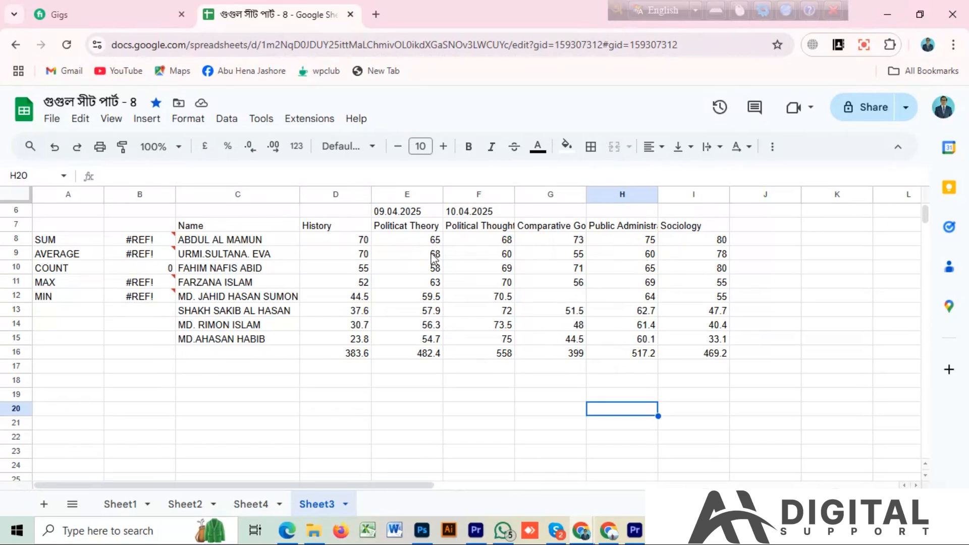
# Apply the Accounting number format to the Political Theory marks and total in E8:E16.
pyautogui.moveTo(431, 245); pyautogui.dragTo(430, 357)
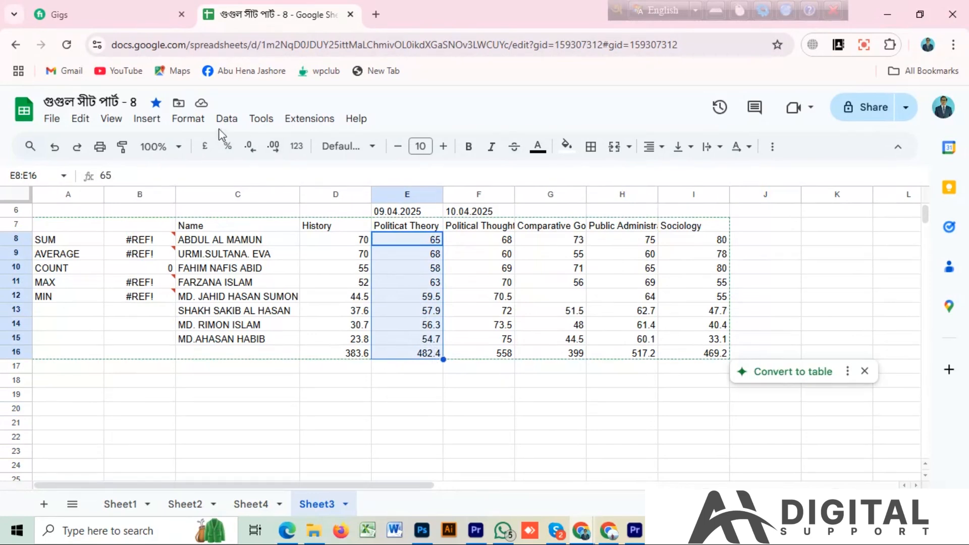
pyautogui.click(192, 120)
pyautogui.moveTo(205, 183)
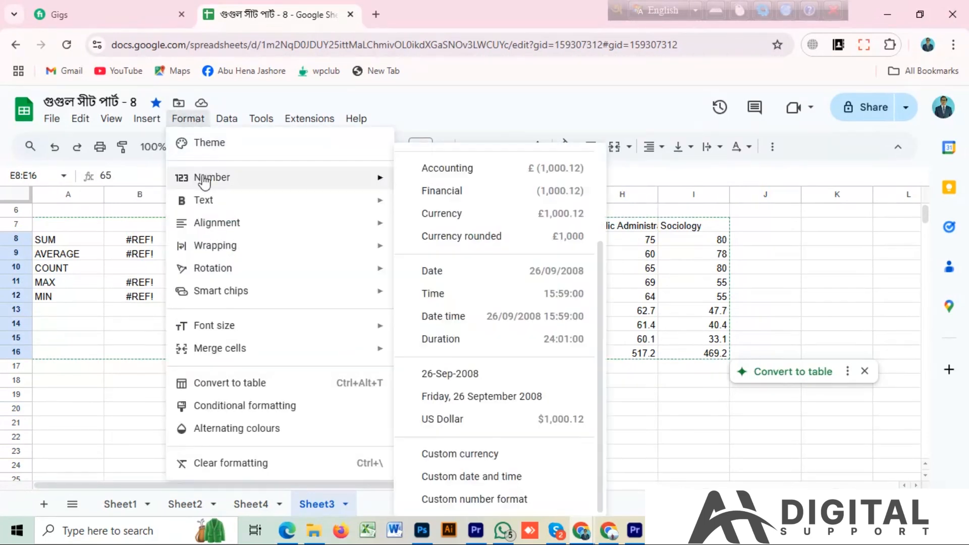
pyautogui.click(459, 171)
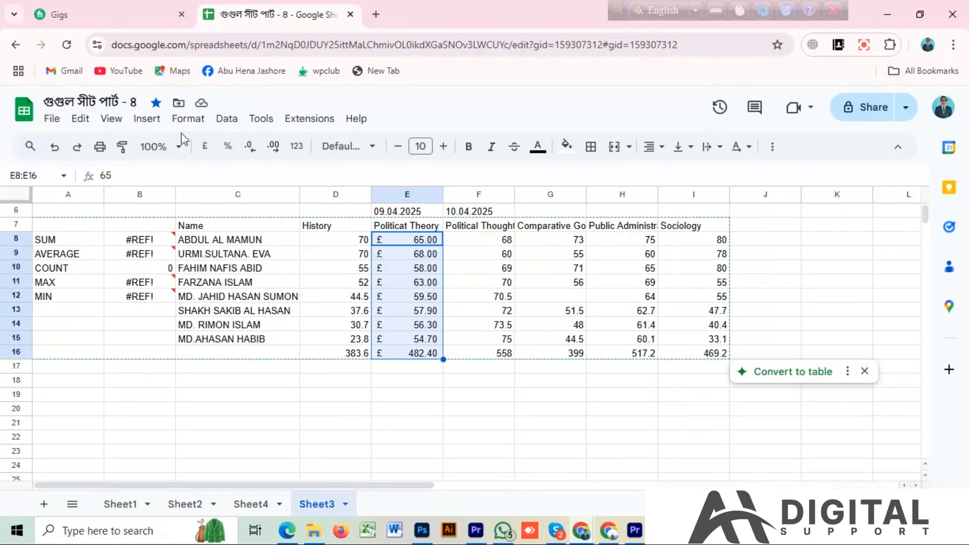
# Change the number format of E8:E16 to Currency.
pyautogui.click(189, 121)
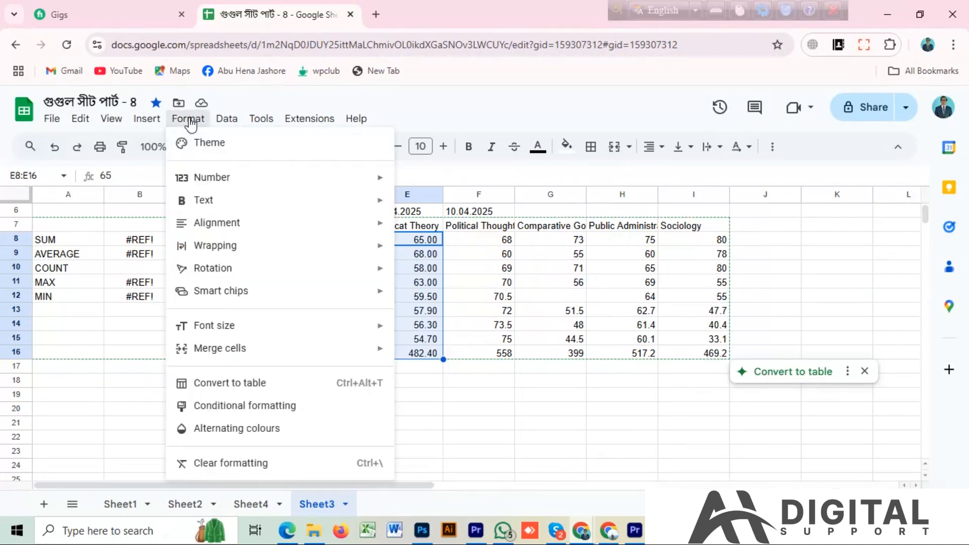
pyautogui.moveTo(227, 122)
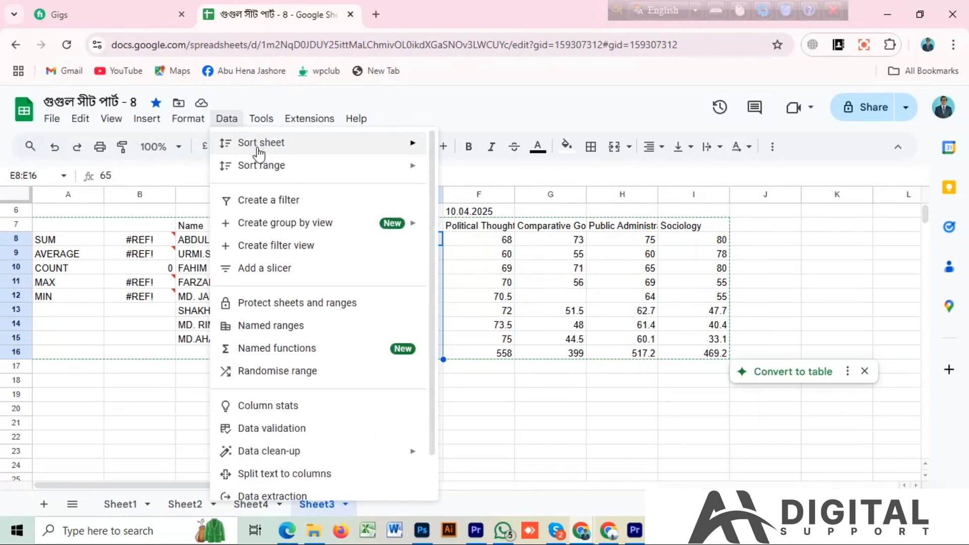
pyautogui.moveTo(193, 123)
pyautogui.moveTo(211, 179)
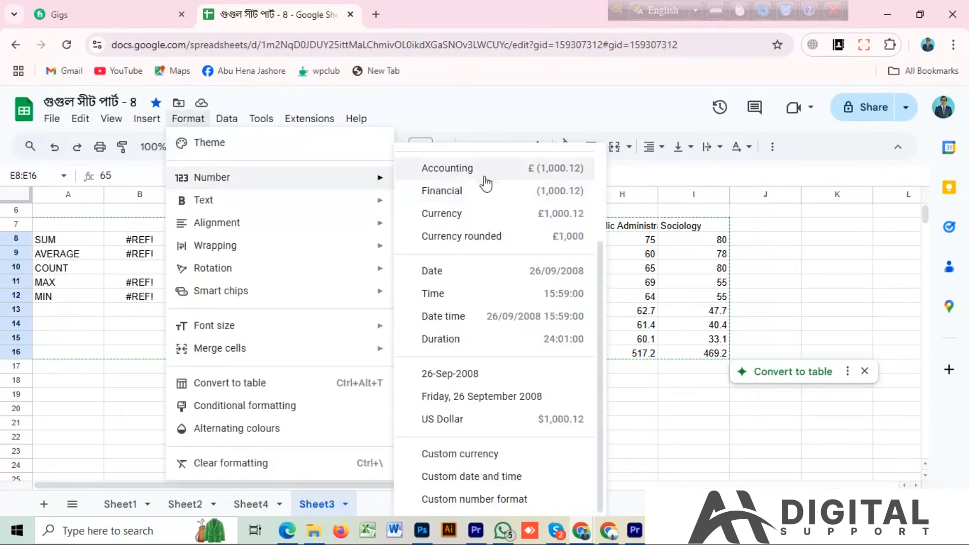
pyautogui.click(442, 213)
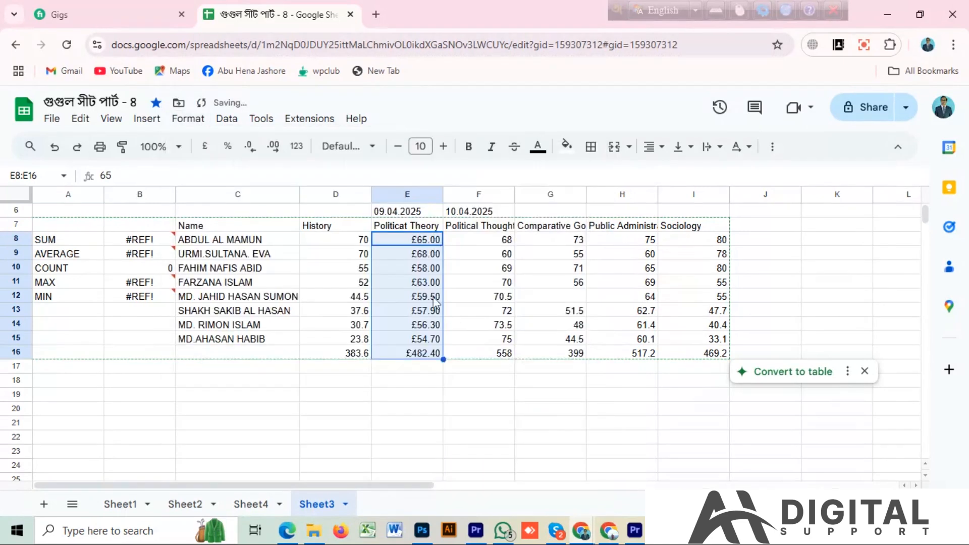
# Review the date, time and duration number formats without applying one, and deselect E8:E16.
pyautogui.click(188, 119)
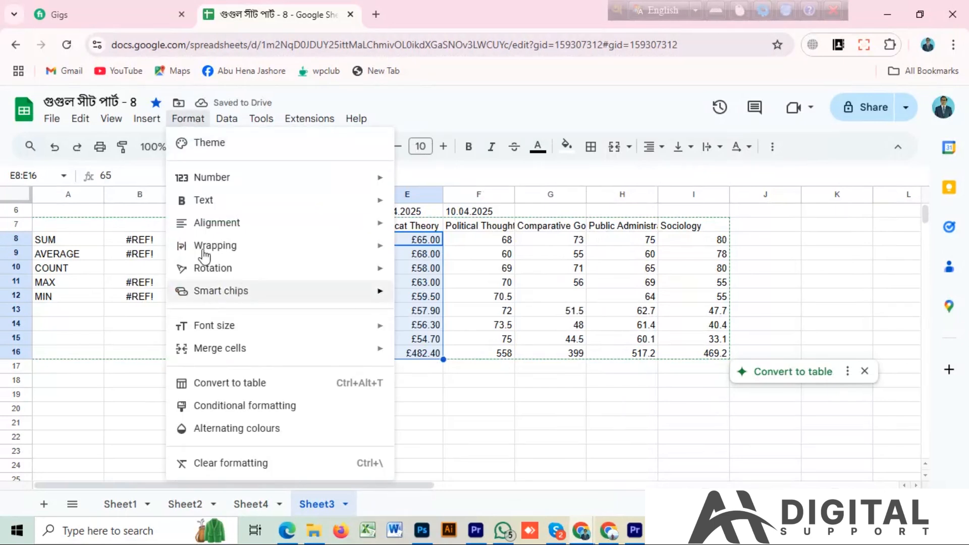
pyautogui.moveTo(298, 184)
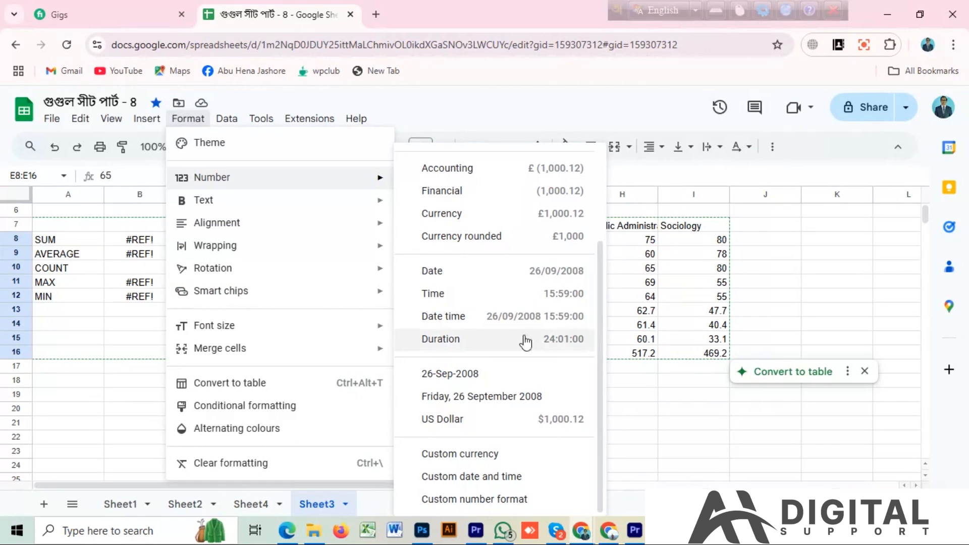
pyautogui.click(689, 414)
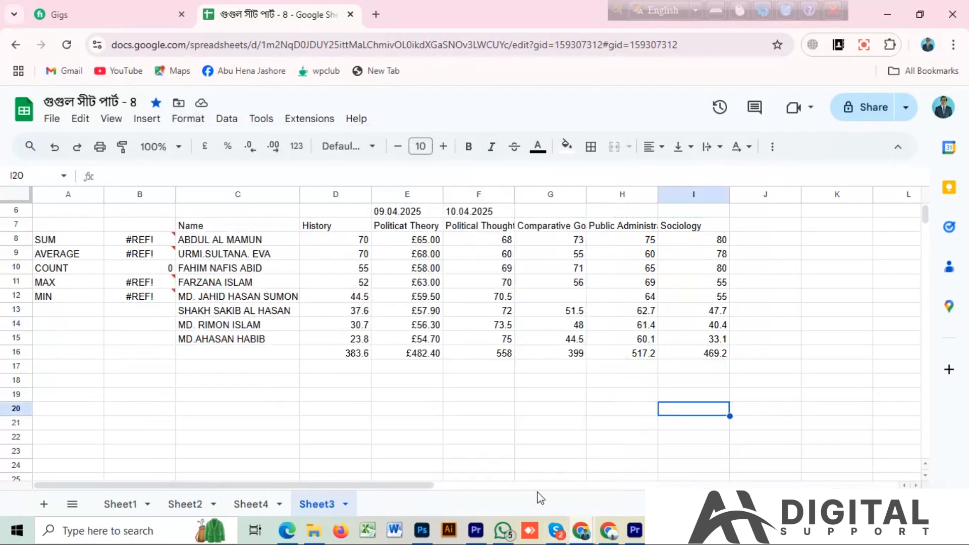
pyautogui.click(661, 530)
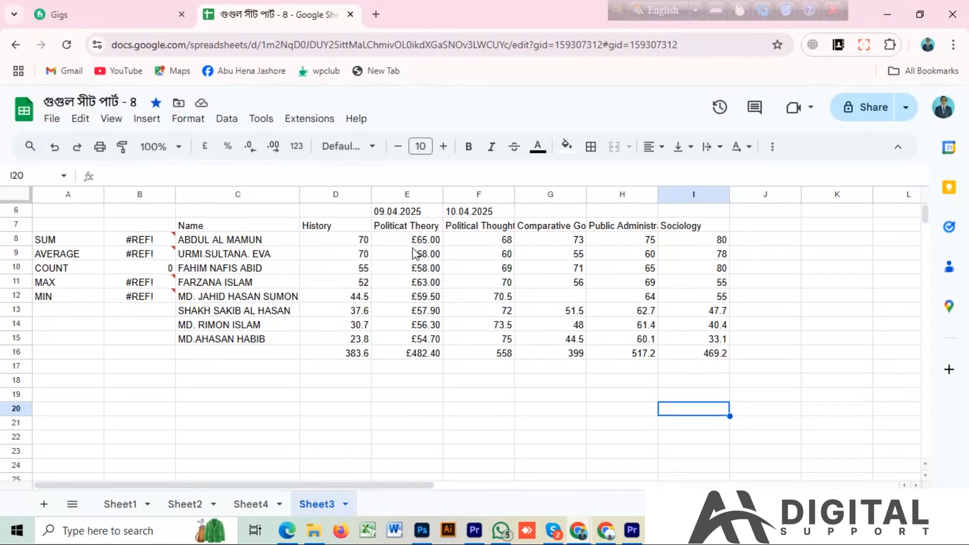
# Format the Political Theory values in E8:E16 as Date.
pyautogui.moveTo(413, 246); pyautogui.dragTo(427, 353)
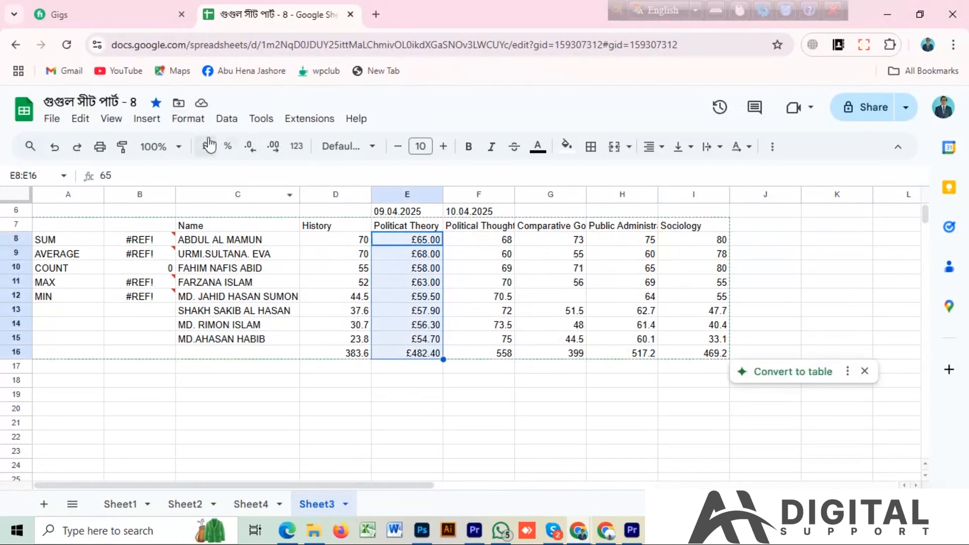
pyautogui.click(188, 118)
pyautogui.moveTo(273, 182)
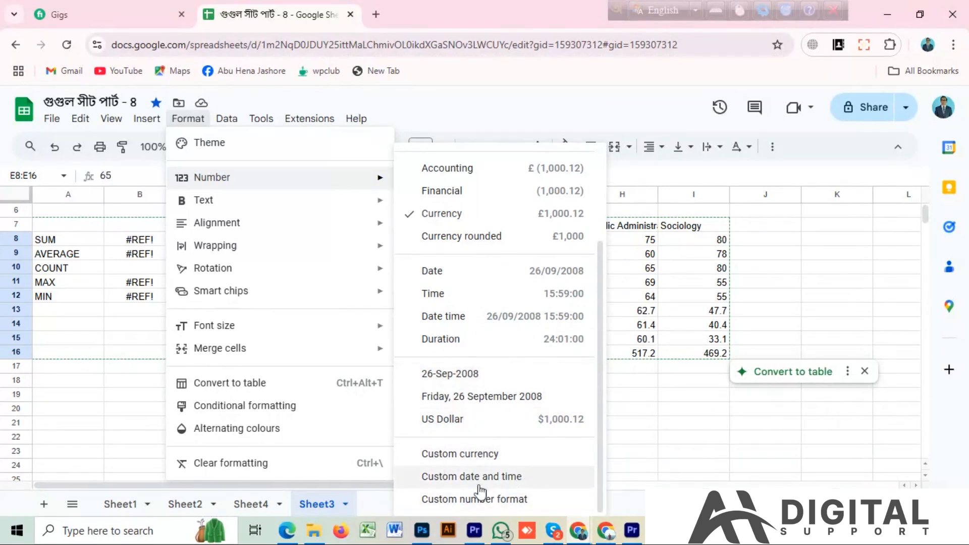
pyautogui.click(437, 272)
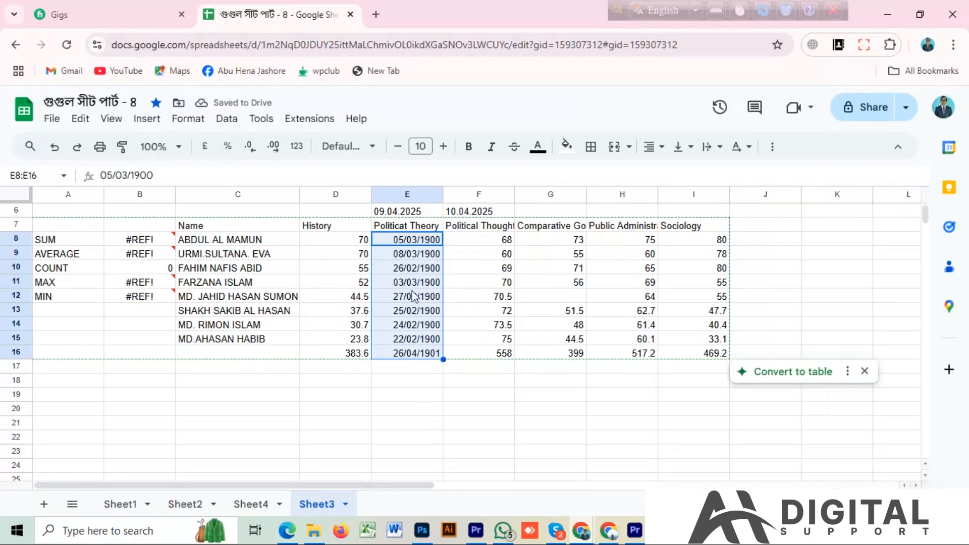
pyautogui.click(413, 395)
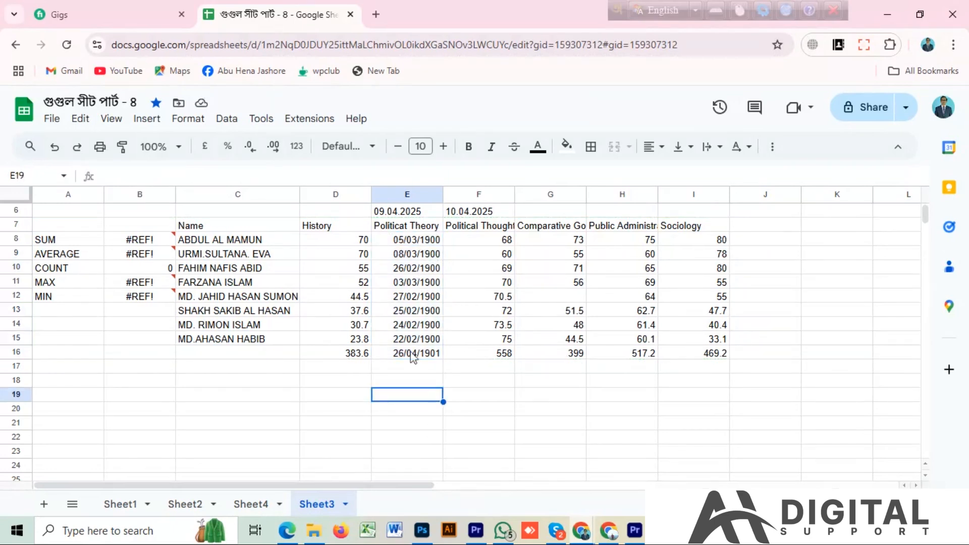
# Use the calendar in E8 to set its date to 10/04/2025.
pyautogui.click(410, 243)
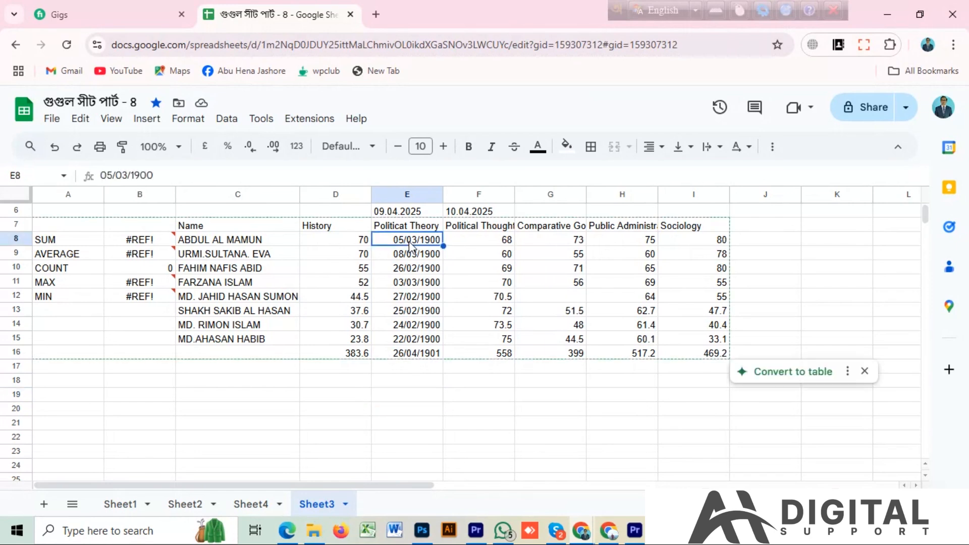
pyautogui.doubleClick(410, 243)
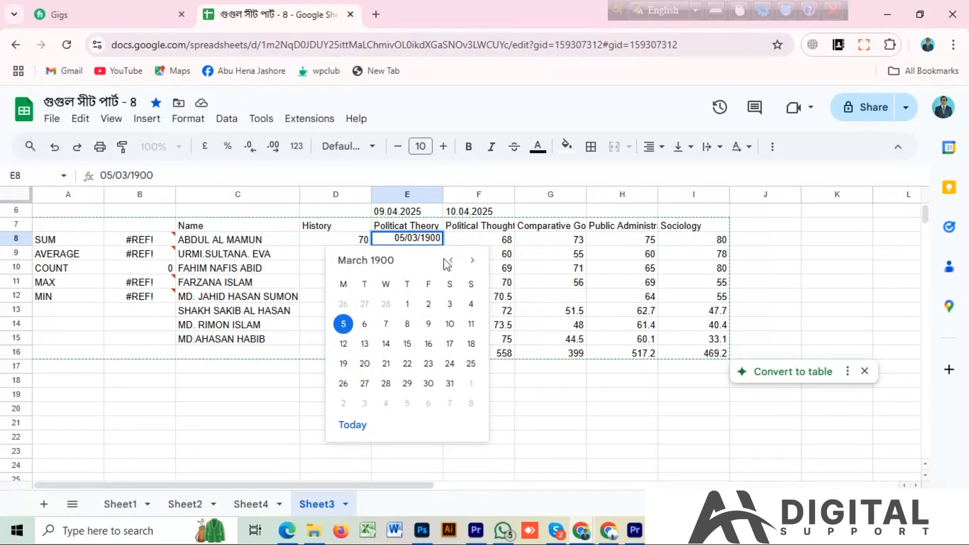
pyautogui.click(472, 261)
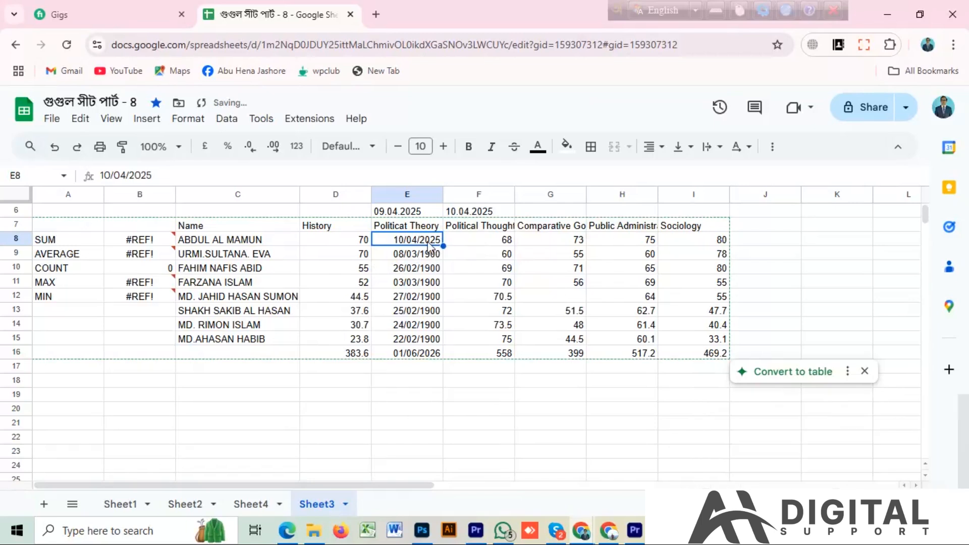
# Set the date in E9 to today's date, 10/04/2025, from its calendar.
pyautogui.doubleClick(415, 254)
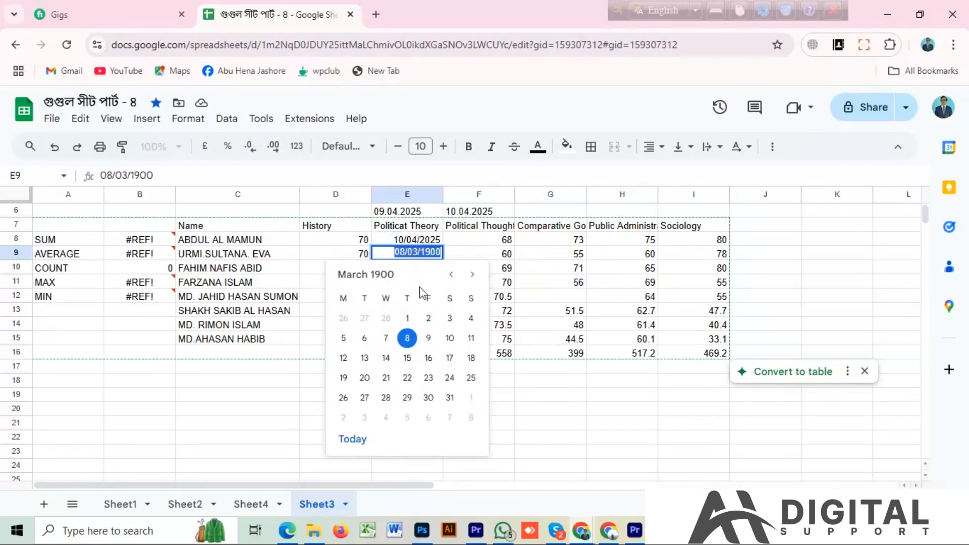
pyautogui.click(452, 276)
pyautogui.click(455, 278)
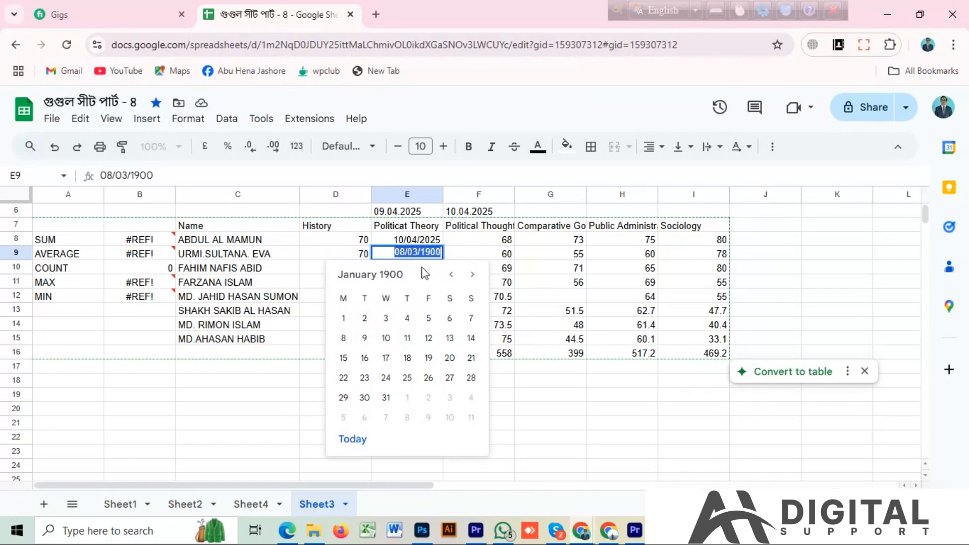
pyautogui.click(359, 442)
# Reopen the calendar in E9, browse back to February 2025, and close it without picking another date.
pyautogui.doubleClick(398, 255)
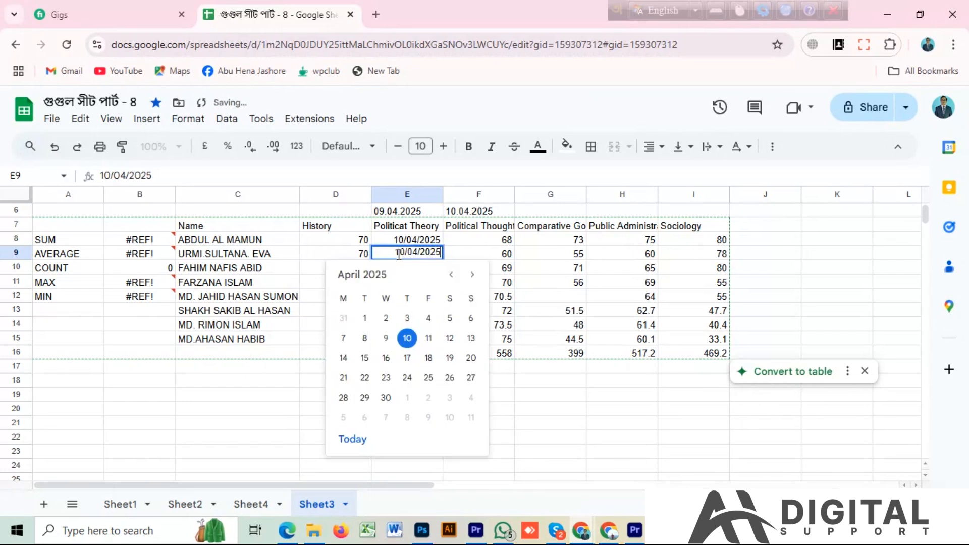
pyautogui.click(451, 275)
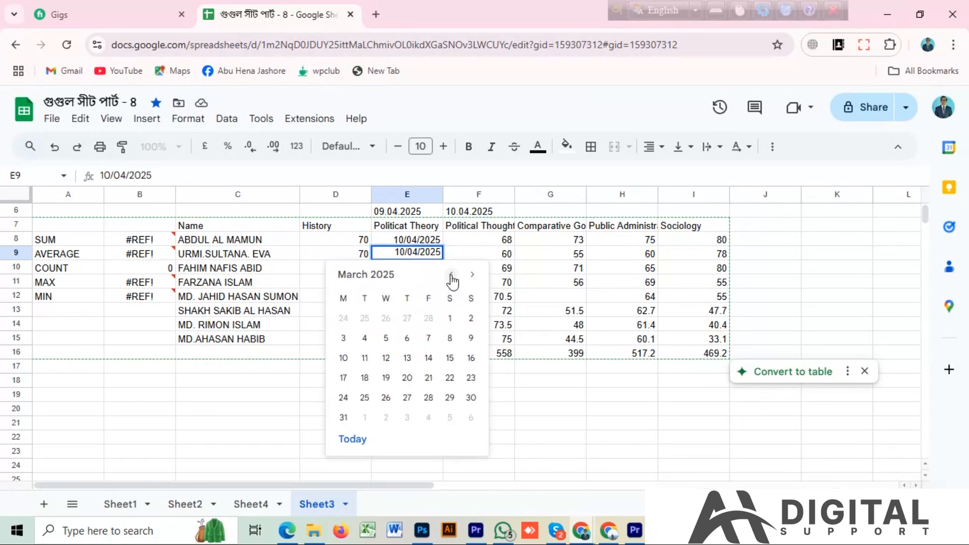
pyautogui.click(452, 276)
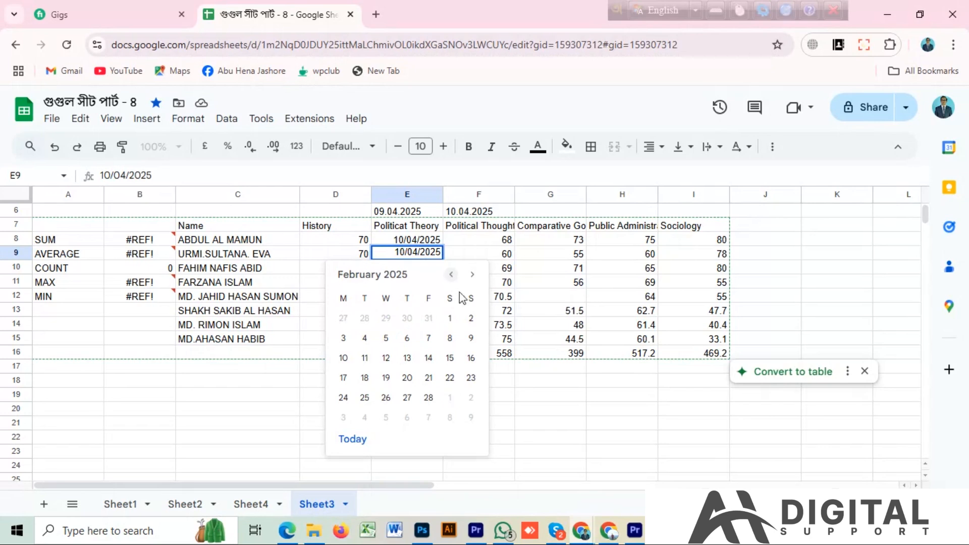
pyautogui.click(524, 411)
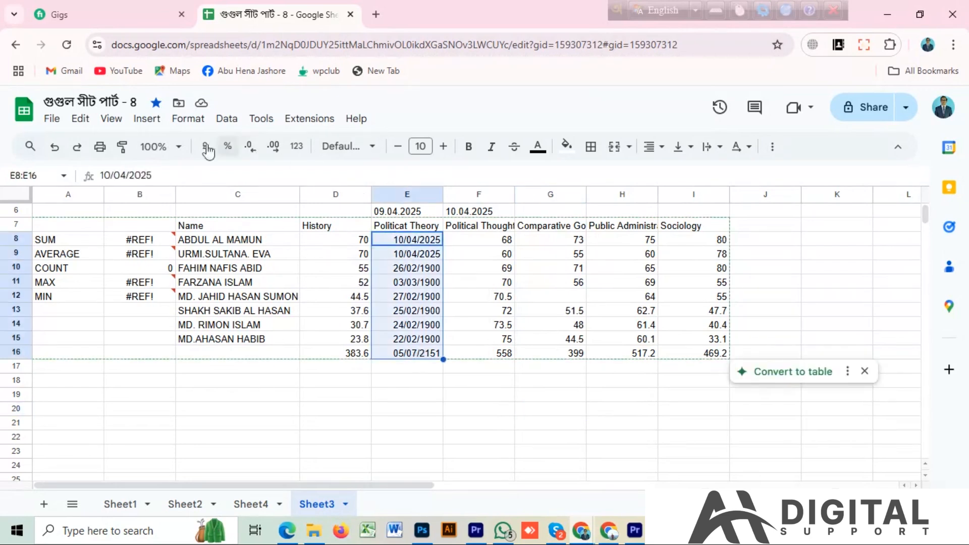
# Format the Political Theory values in E8:E16 as Time.
pyautogui.click(188, 118)
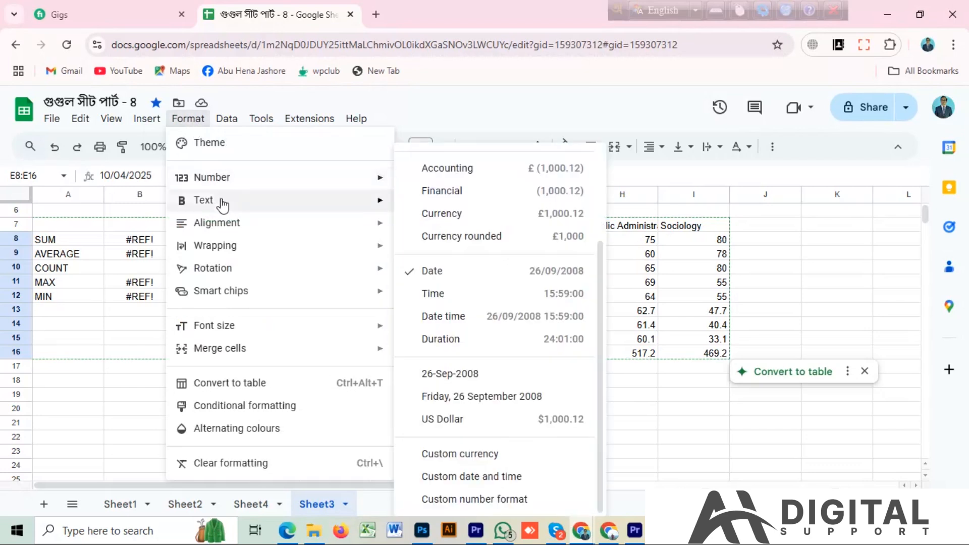
pyautogui.moveTo(320, 179)
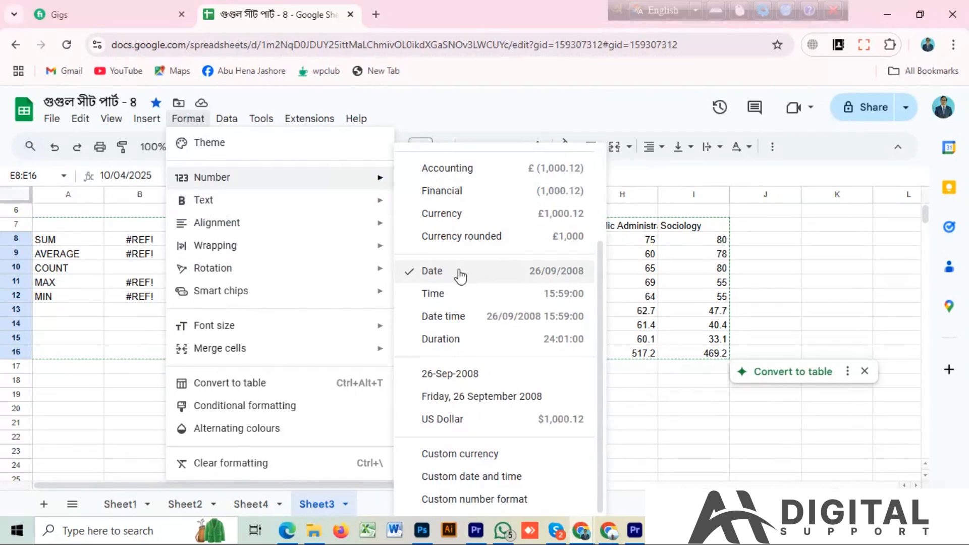
pyautogui.click(442, 302)
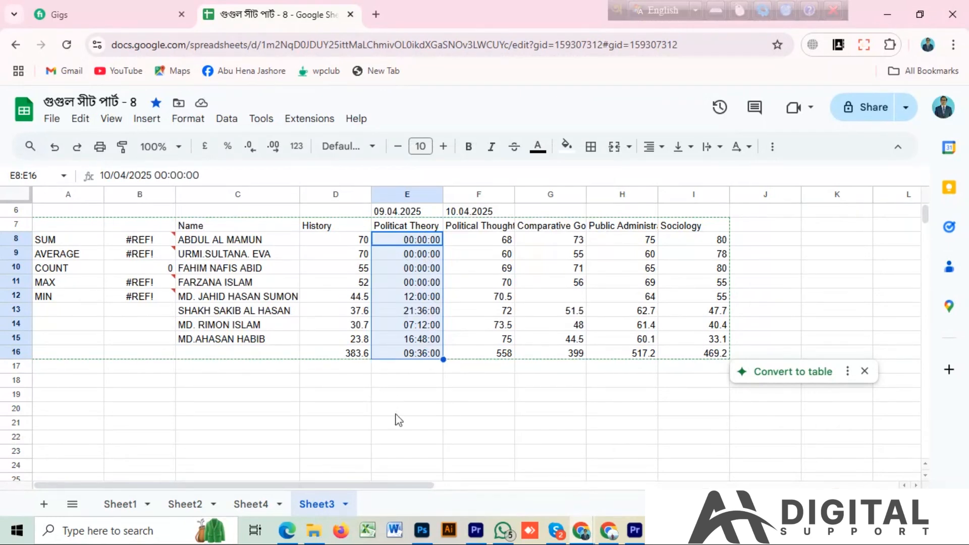
# Format the Political Theory values in E8:E16 as US Dollar amounts.
pyautogui.click(193, 124)
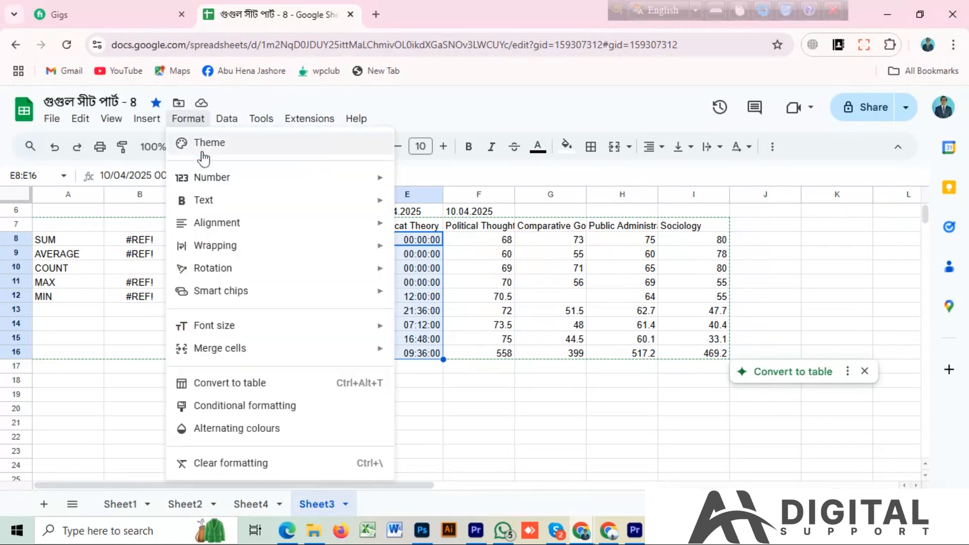
pyautogui.moveTo(199, 184)
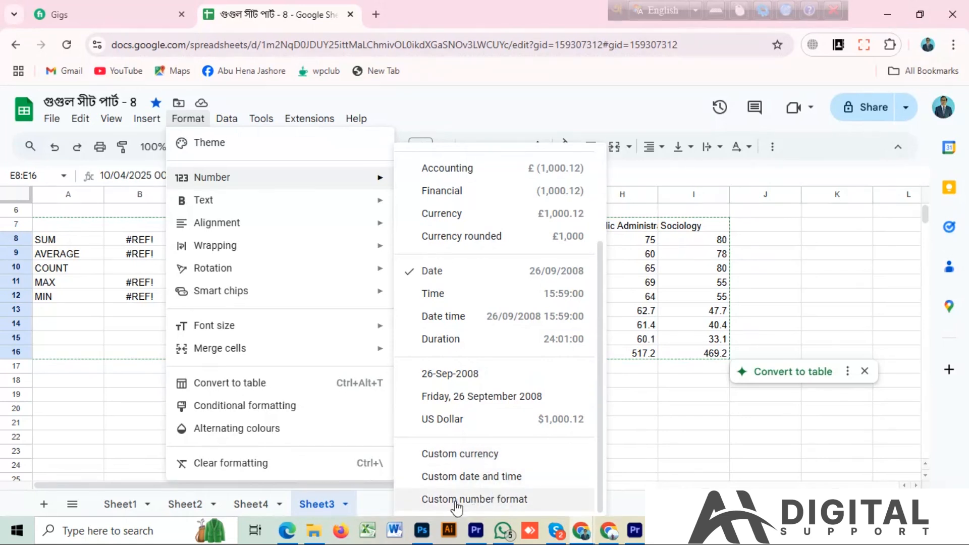
pyautogui.click(444, 426)
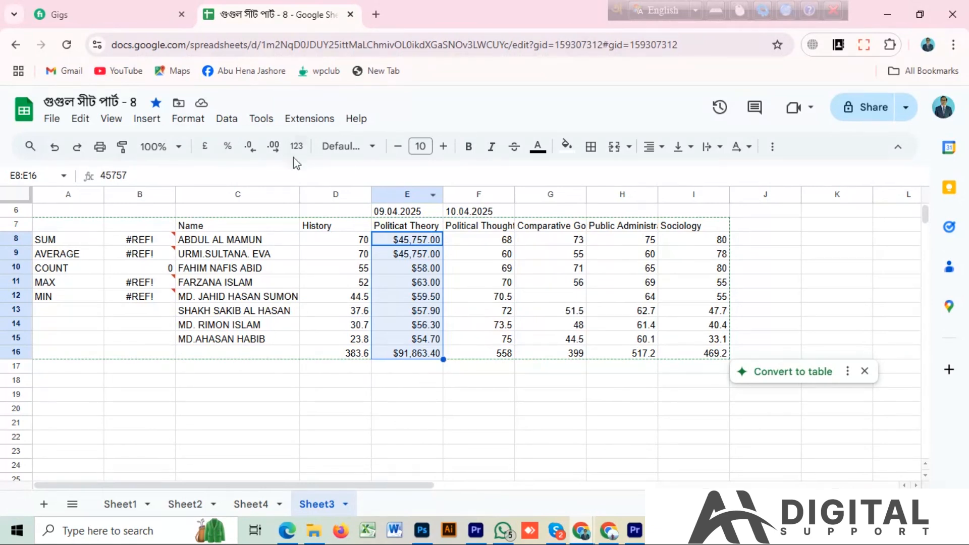
pyautogui.click(195, 120)
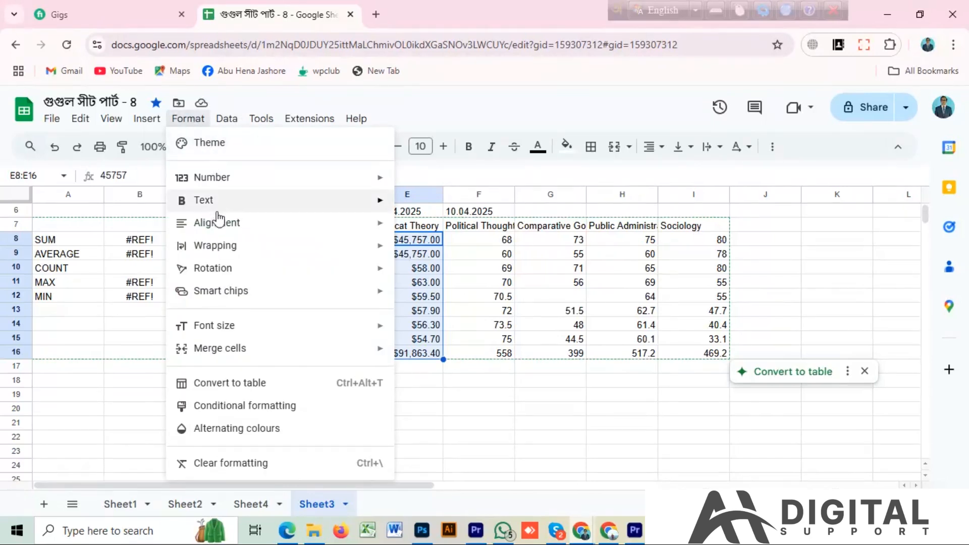
pyautogui.moveTo(214, 203)
pyautogui.moveTo(240, 225)
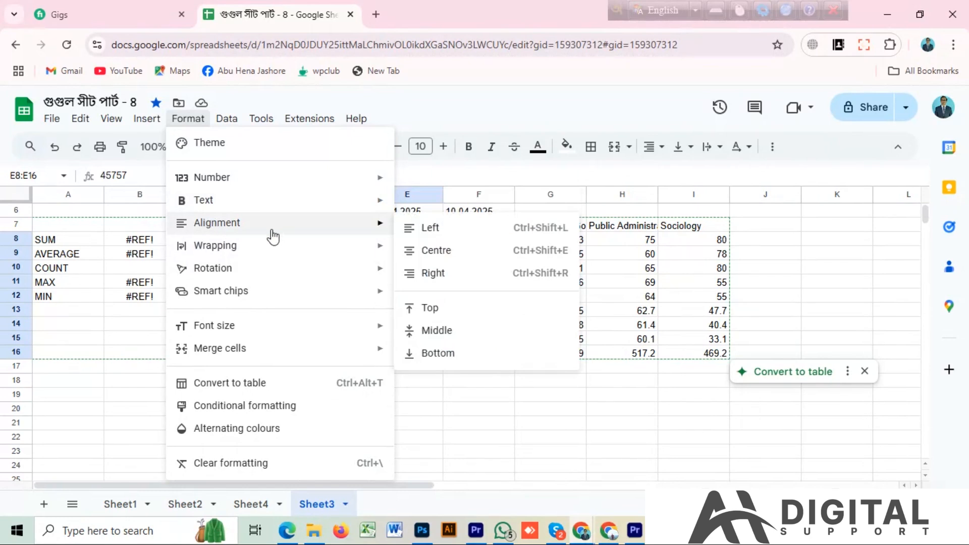
pyautogui.moveTo(211, 252)
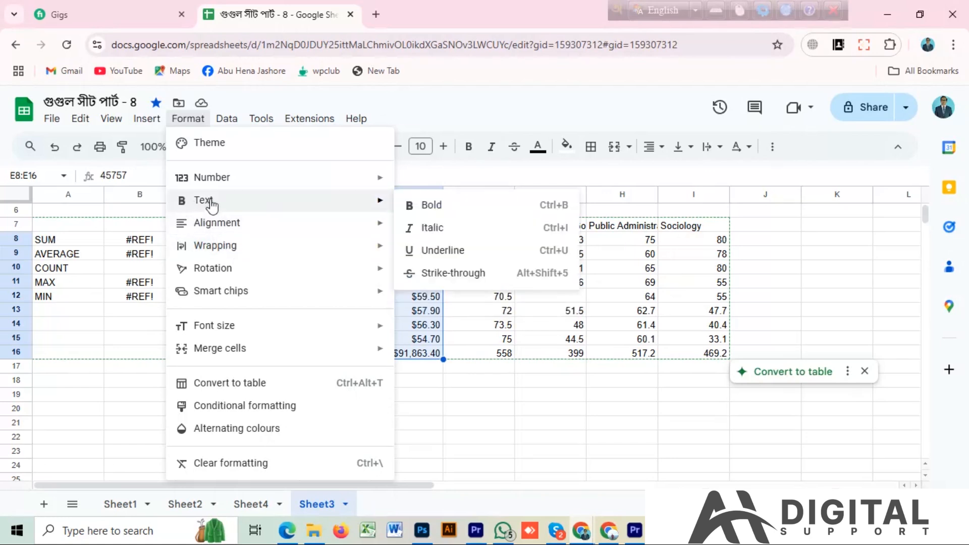
pyautogui.moveTo(252, 200)
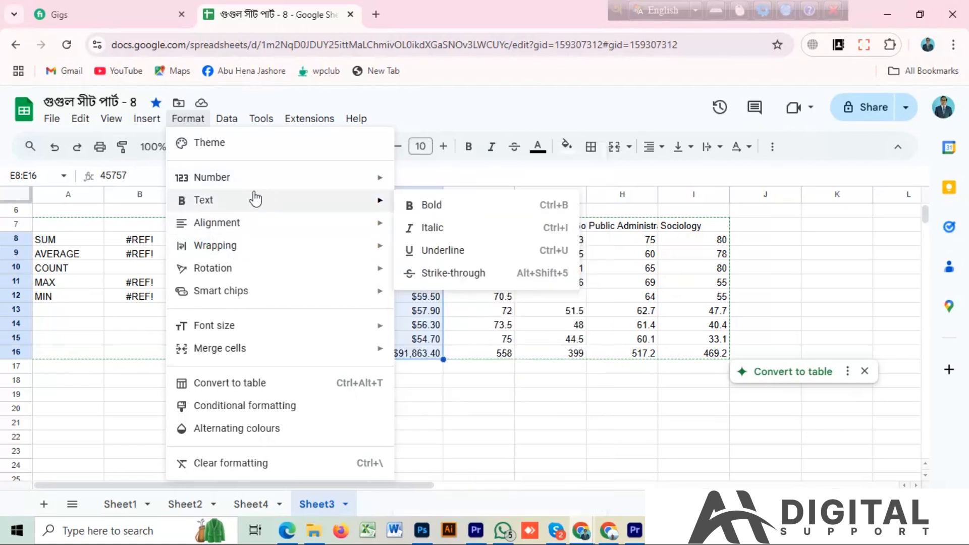